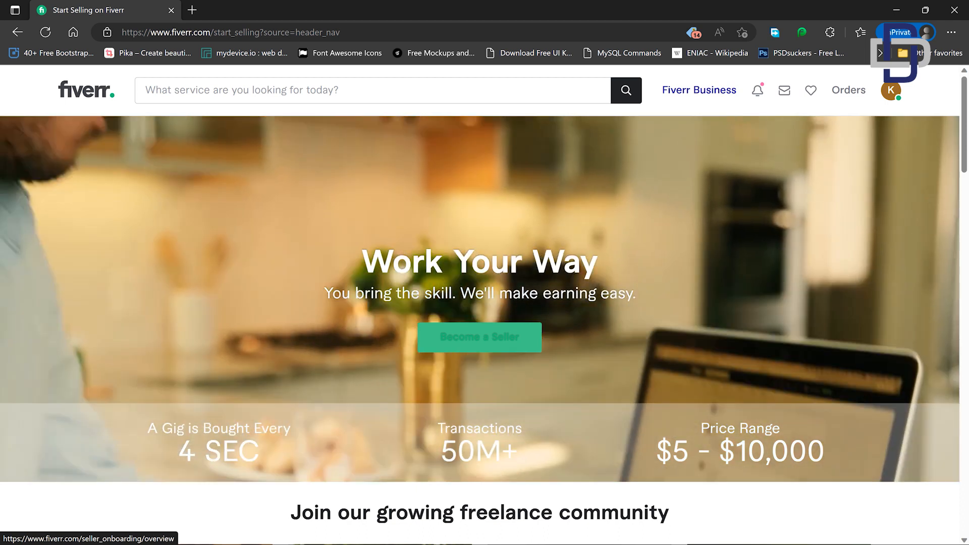
Start Become a Seller and continue past the selling breakdown and profile-tips pages.
left_click(480, 337)
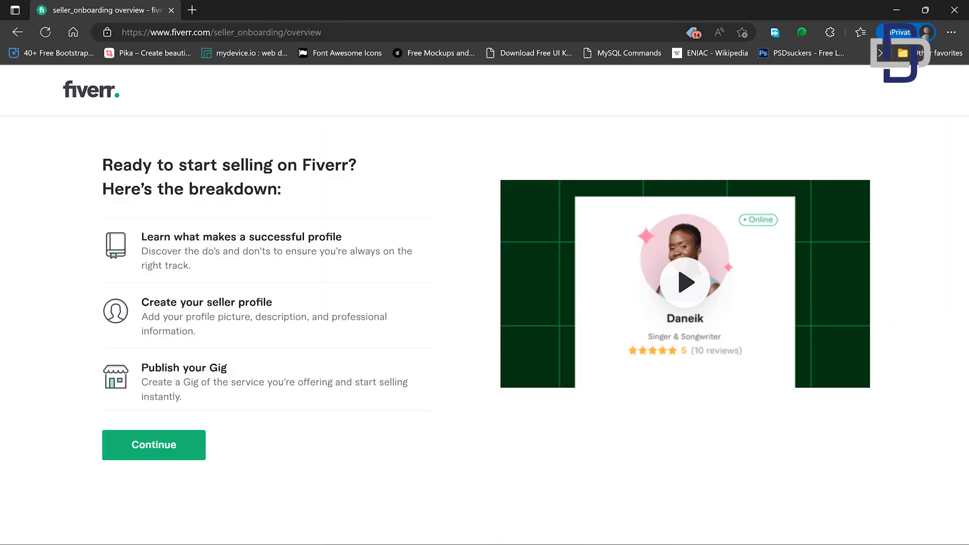
left_click(154, 445)
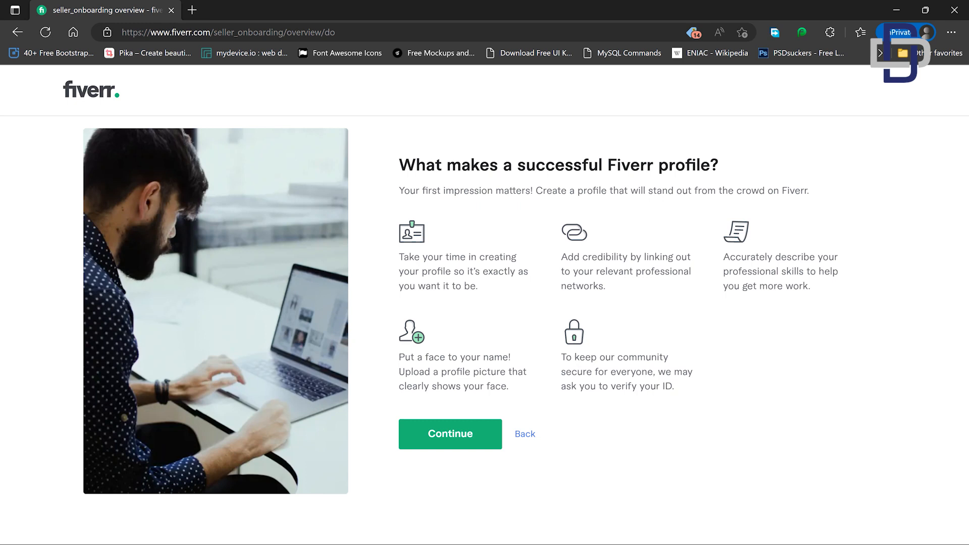
left_click(450, 435)
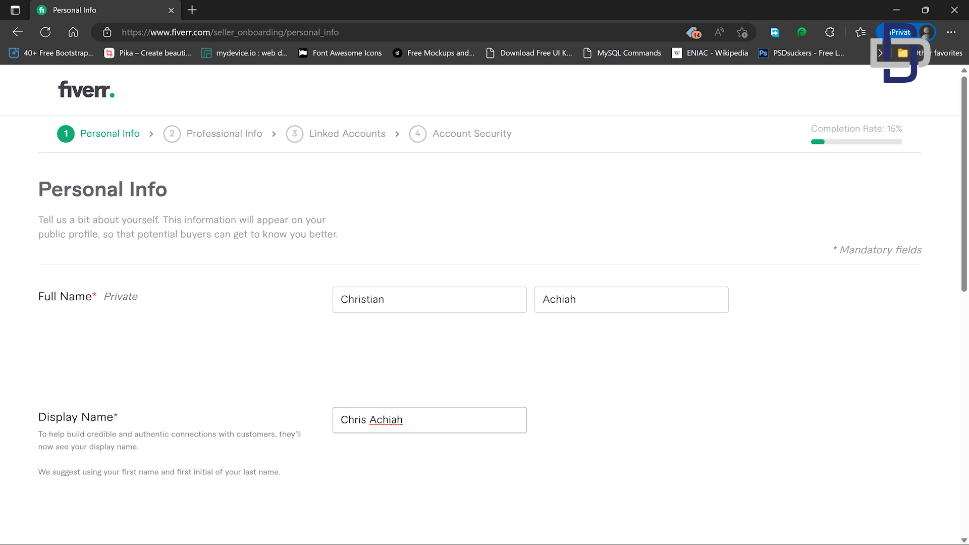
Upload a PNG image from disk as the profile photo.
scroll(657, 303, "down", 7)
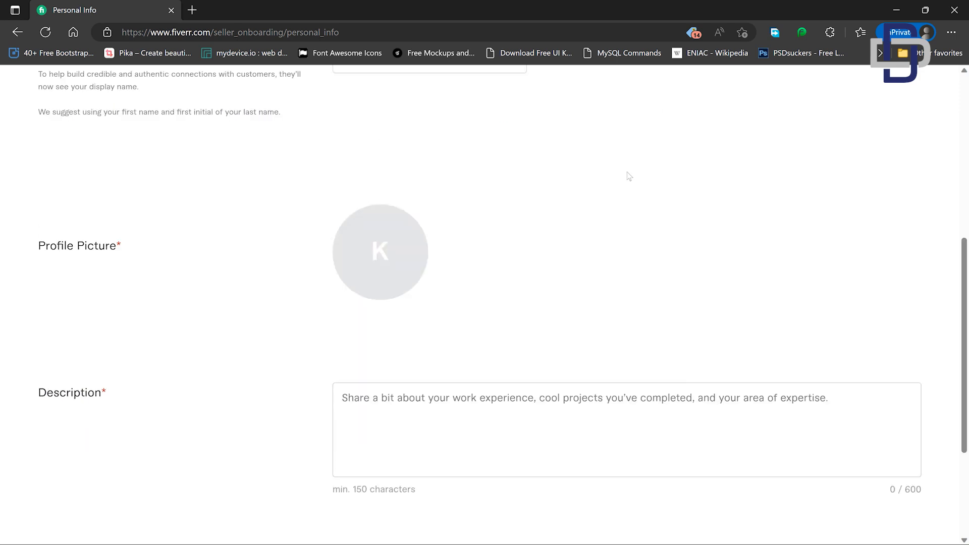
left_click(373, 258)
scroll(60, 131, "up", 3)
left_click(55, 76)
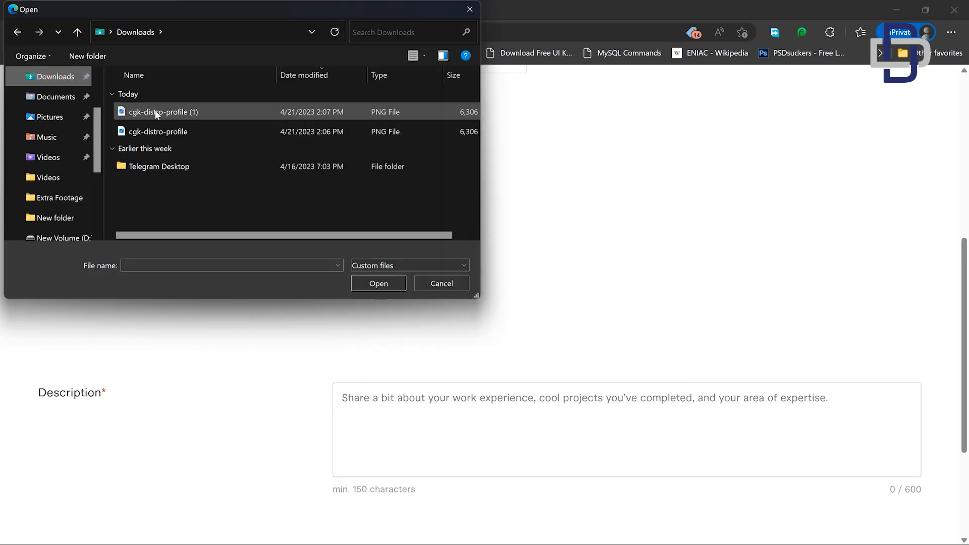
left_click(413, 55)
left_click(458, 36)
left_click(216, 122)
left_click(376, 285)
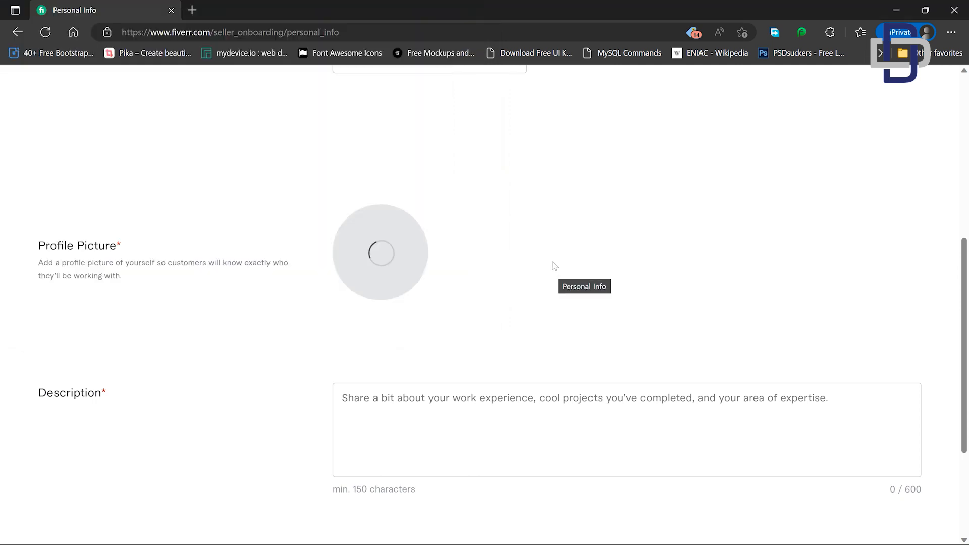
Paste the prepared graphic-designer text into the Description field.
scroll(506, 252, "down", 3)
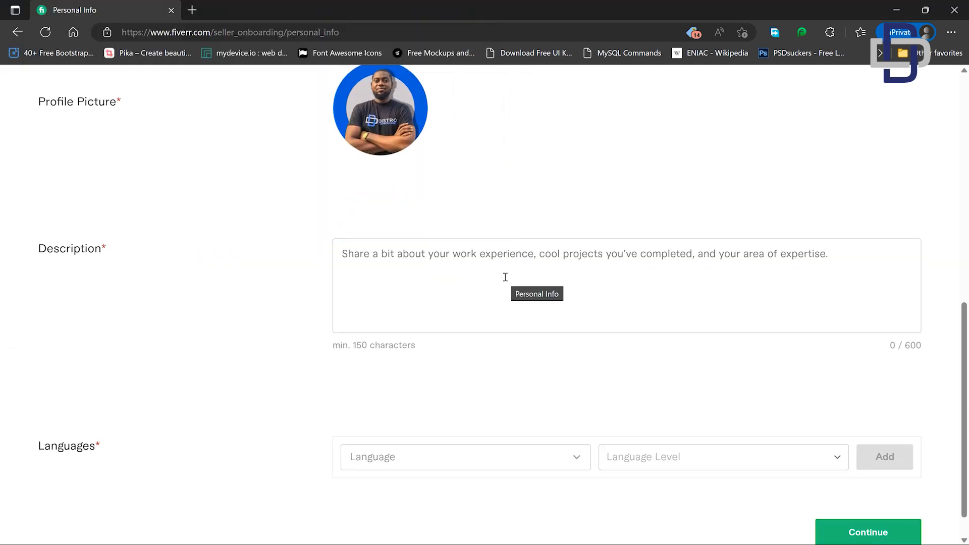
scroll(505, 277, "up", 1)
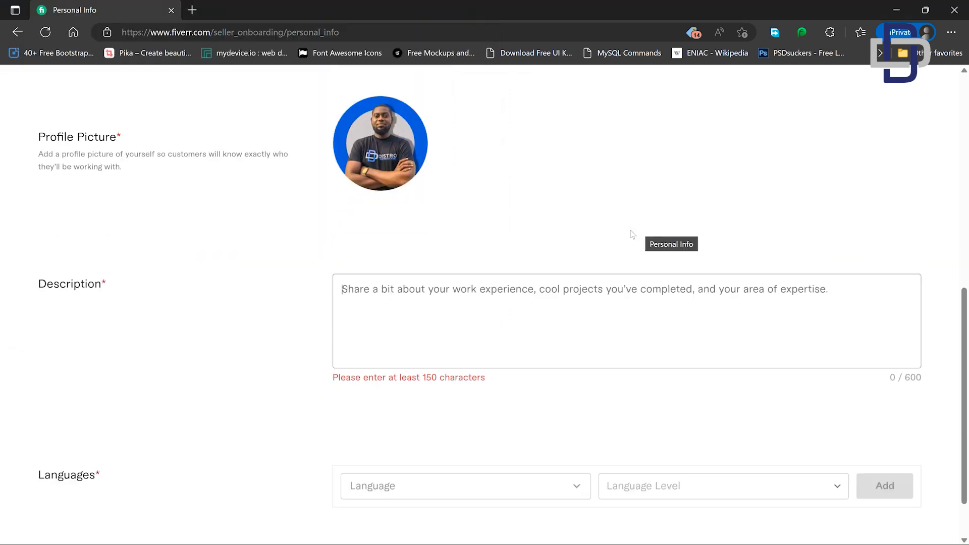
right_click(376, 296)
left_click(425, 411)
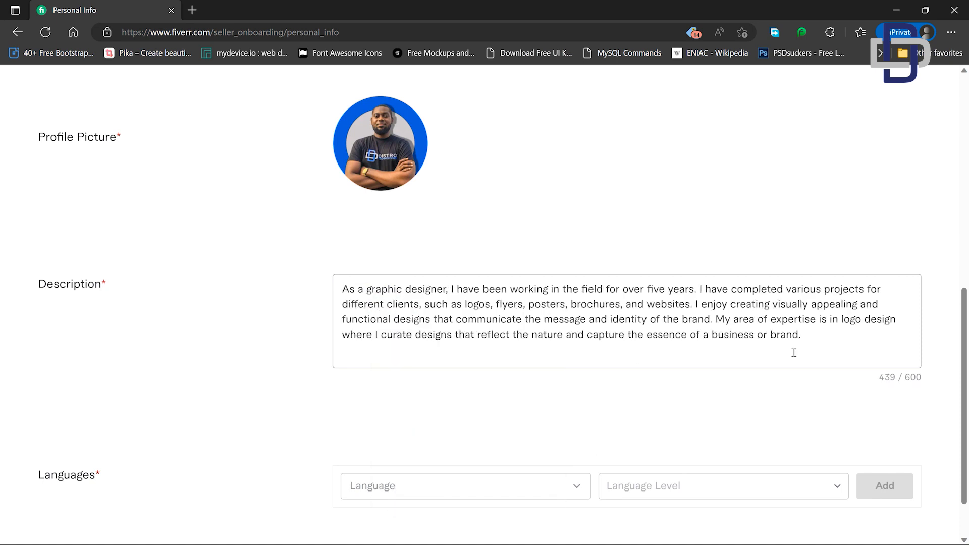
Add English as a language at Native/Bilingual level.
scroll(286, 349, "down", 1)
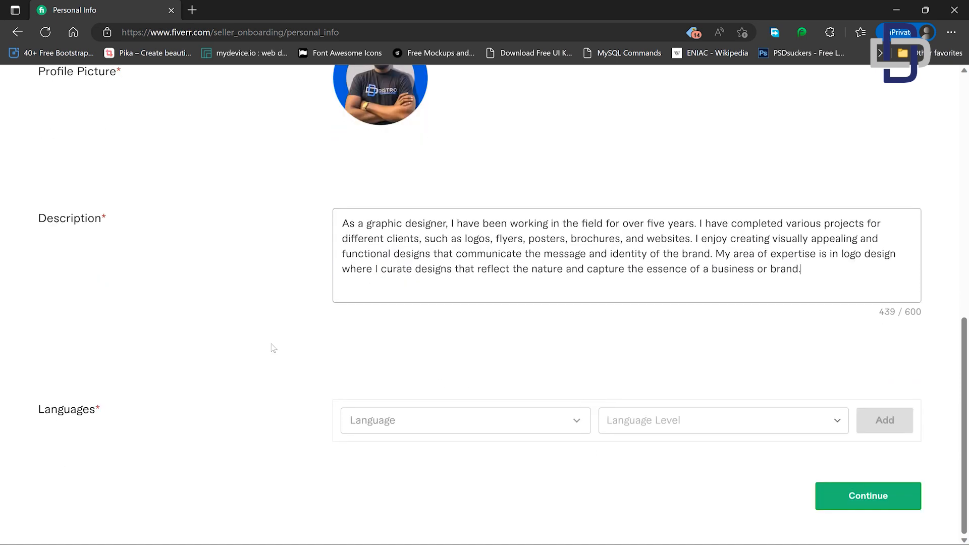
left_click(562, 421)
scroll(507, 340, "down", 20)
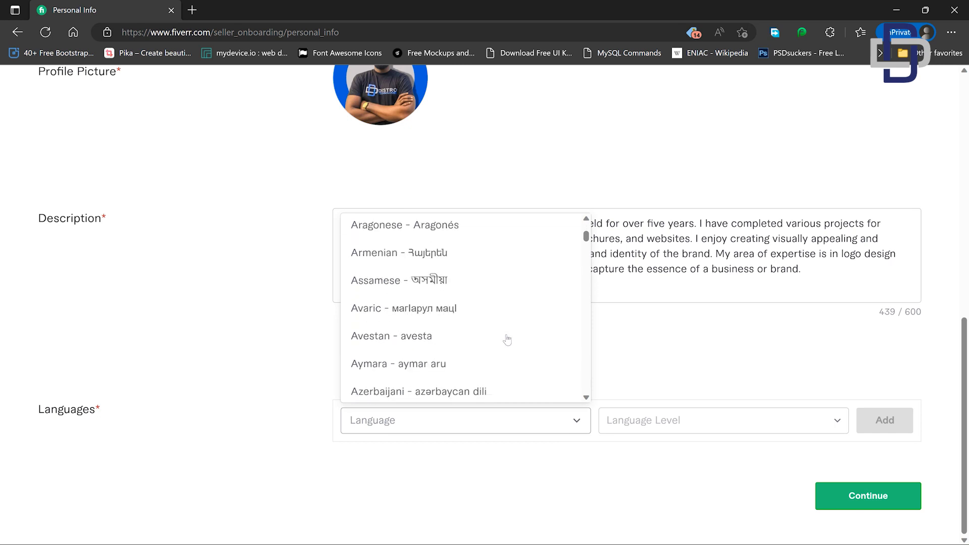
scroll(507, 340, "up", 6)
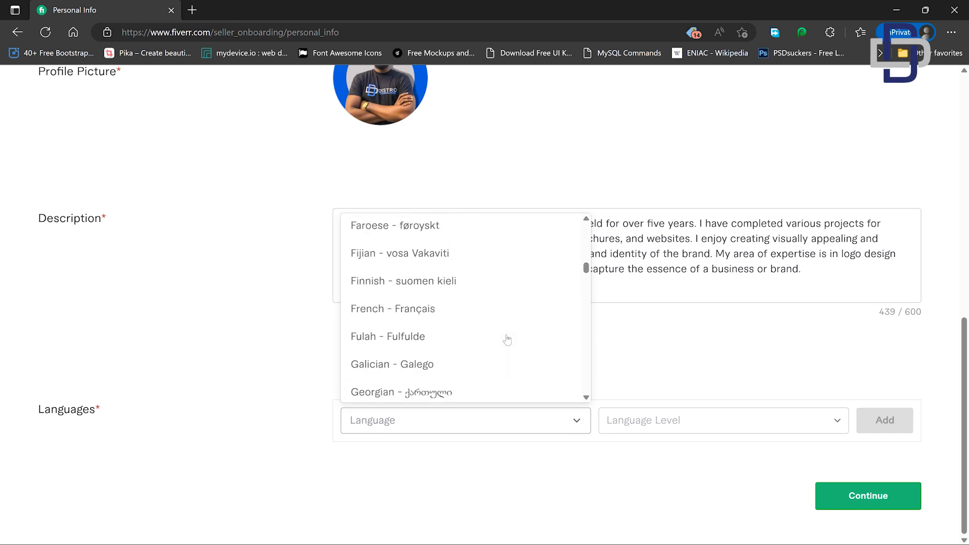
left_click(380, 286)
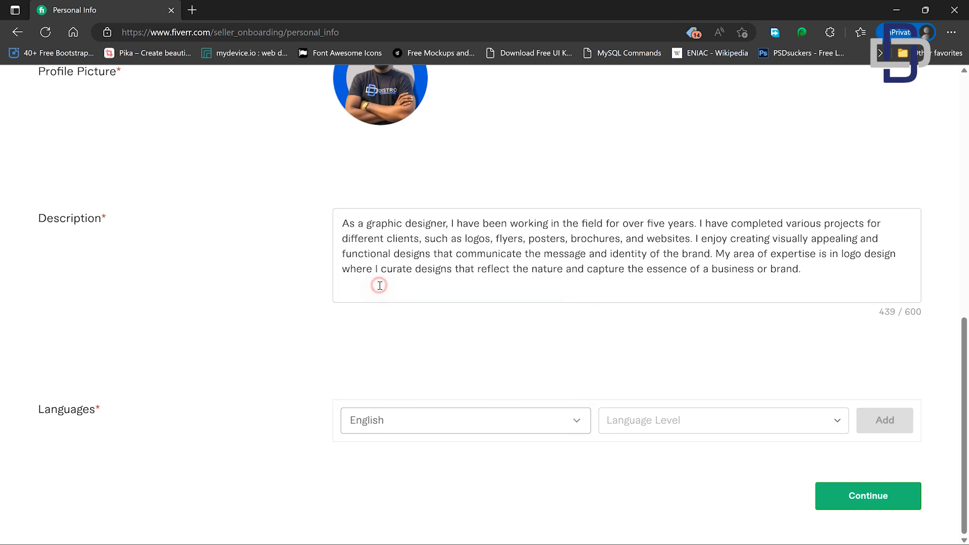
left_click(834, 423)
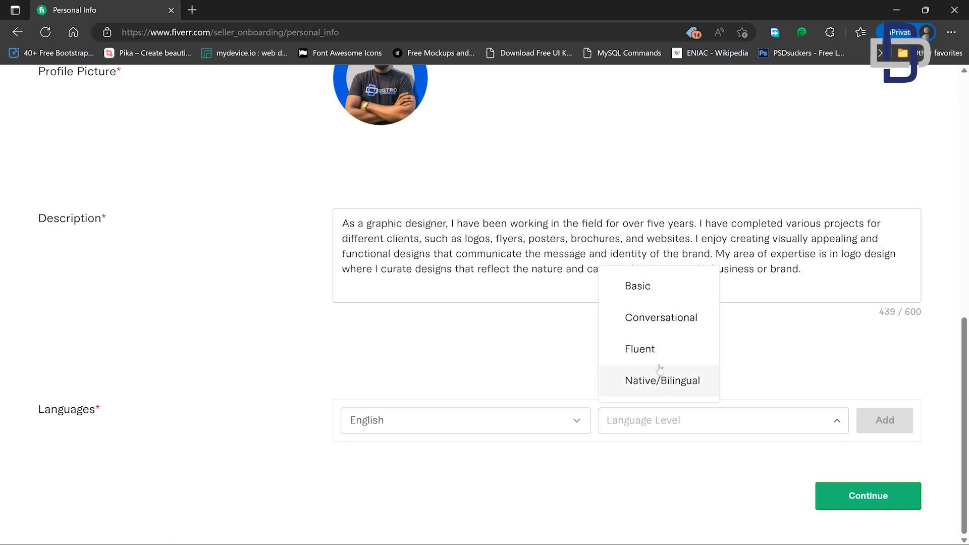
left_click(651, 349)
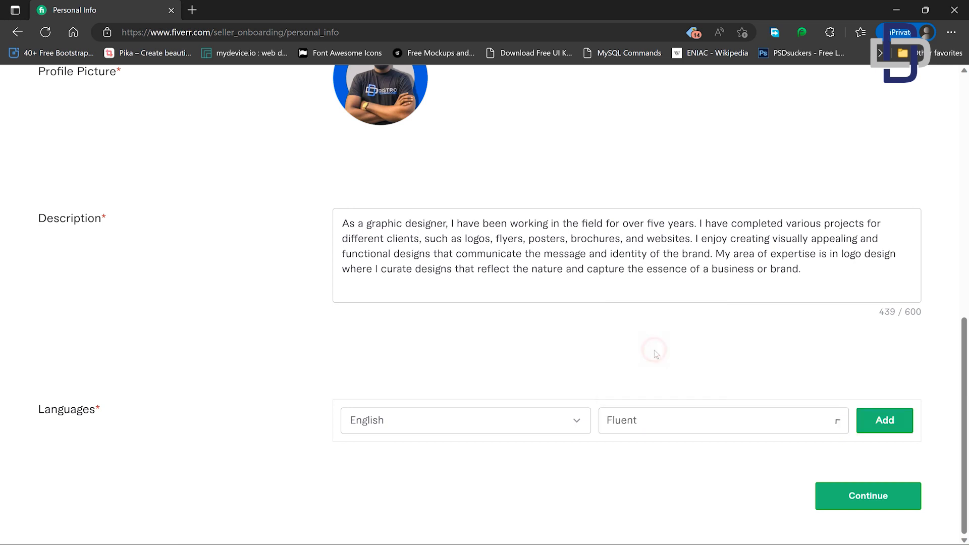
left_click(837, 421)
left_click(669, 384)
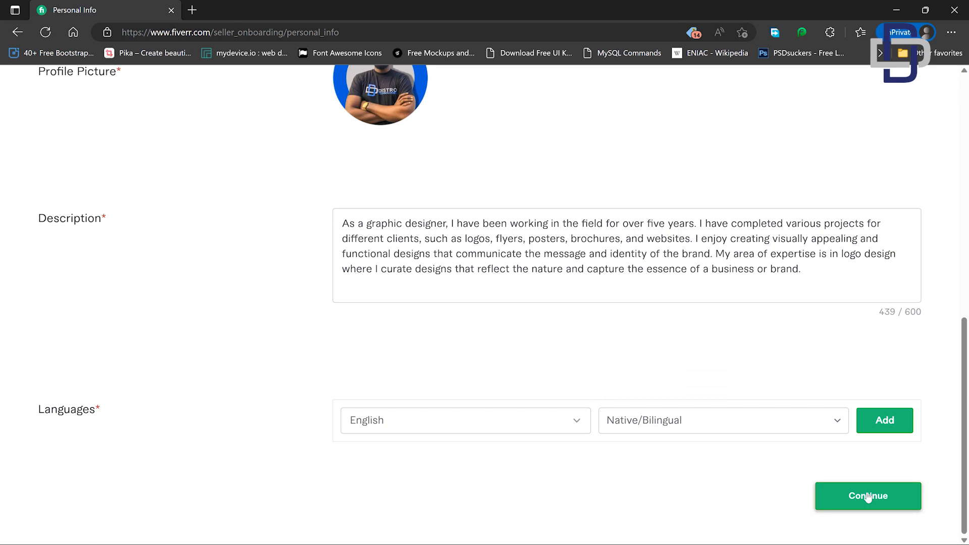
left_click(885, 421)
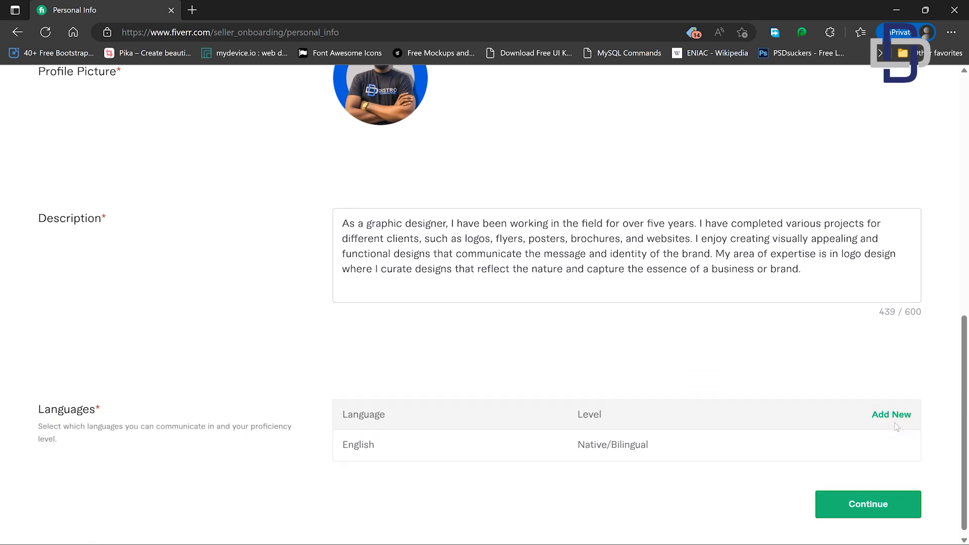
Set up Bengali at Conversational level, then continue to Professional Info.
left_click(891, 414)
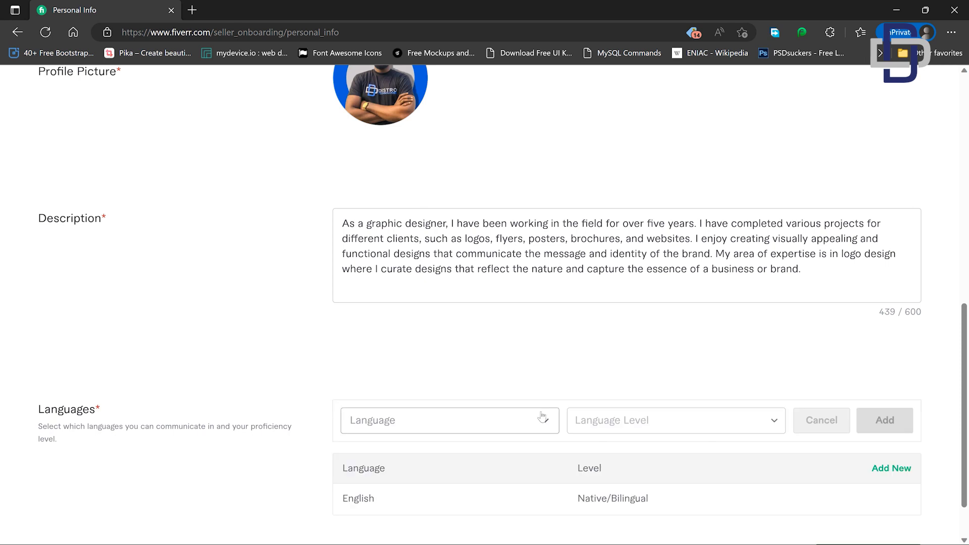
left_click(541, 419)
scroll(481, 351, "down", 2)
left_click(479, 360)
left_click(712, 423)
left_click(667, 334)
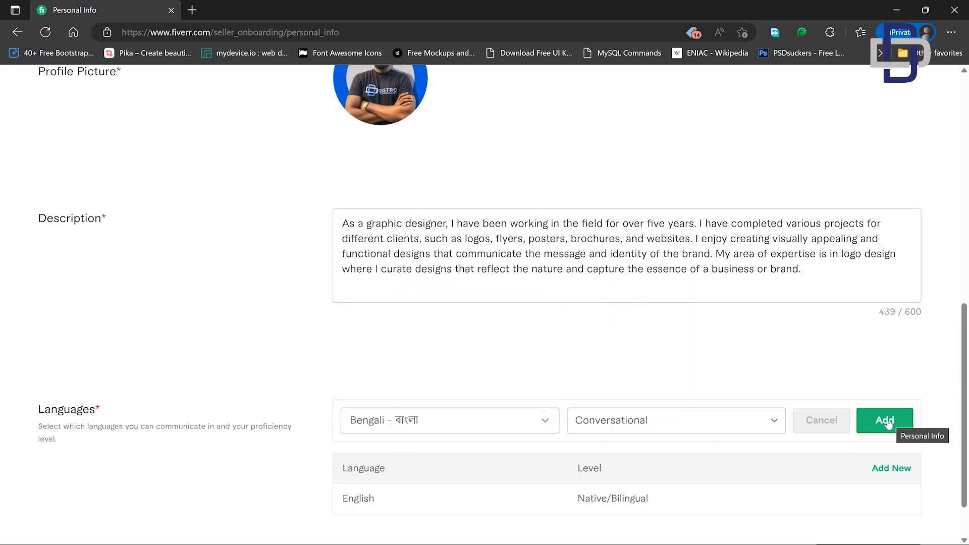
left_click(828, 422)
left_click(859, 504)
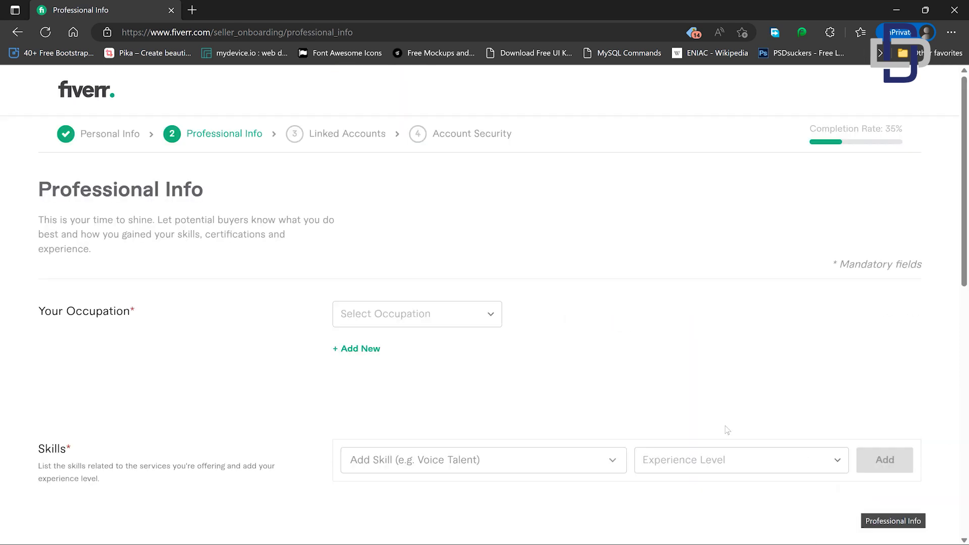
Set the occupation to Graphics & Design, from 2021 to 2023.
left_click(492, 314)
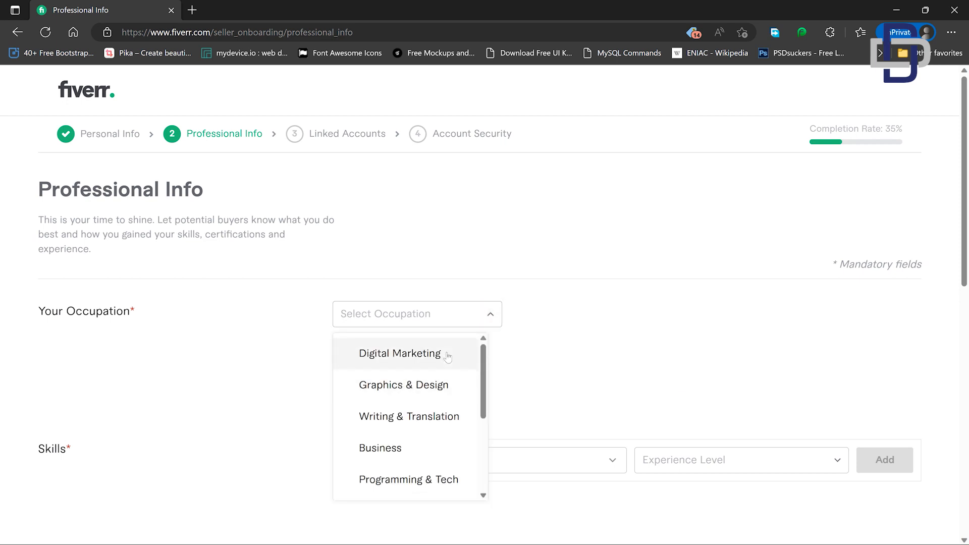
scroll(453, 404, "down", 1)
scroll(455, 413, "down", 5)
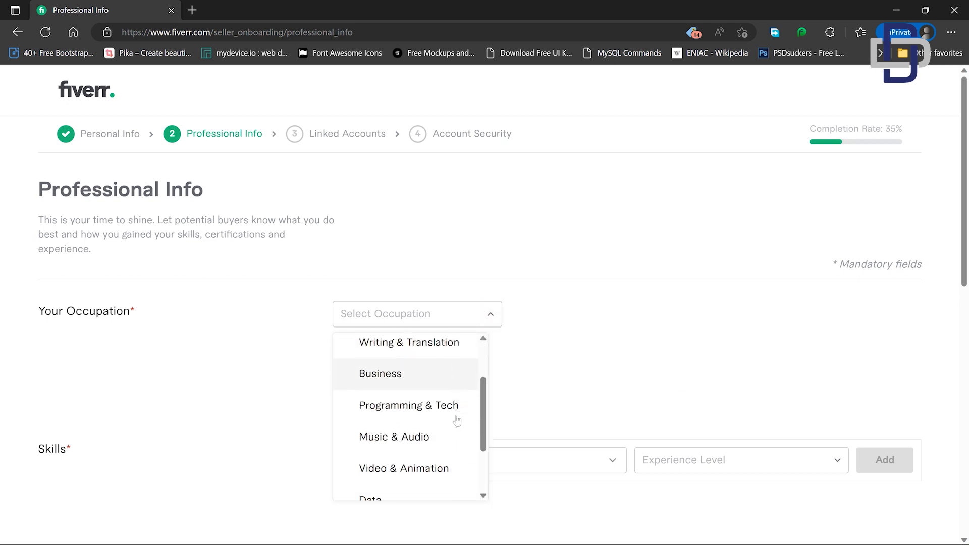
scroll(448, 446, "up", 3)
scroll(444, 434, "up", 1)
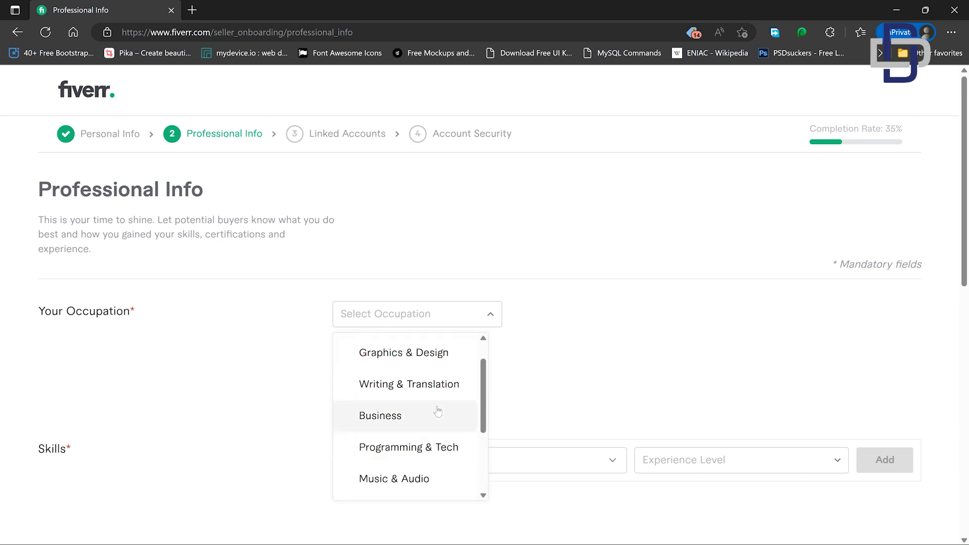
scroll(438, 411, "up", 1)
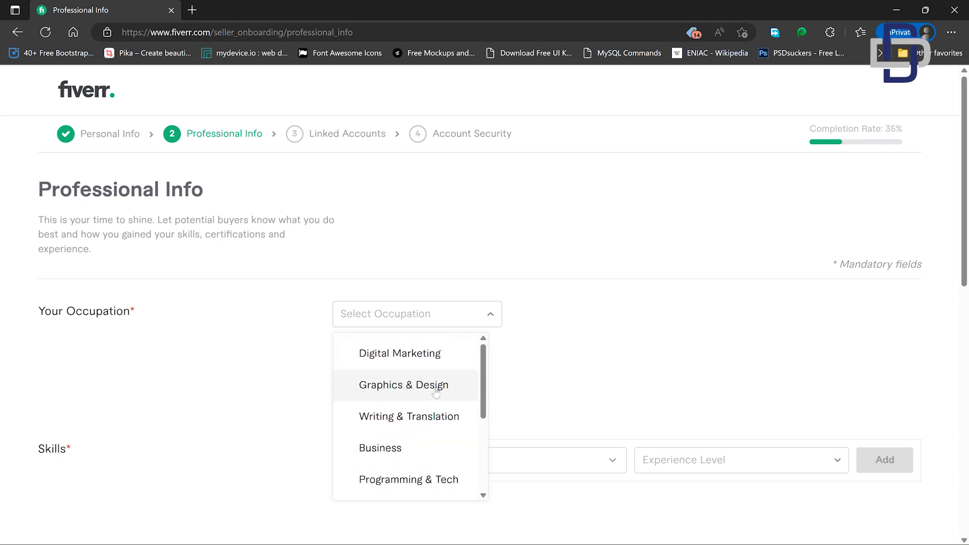
left_click(435, 390)
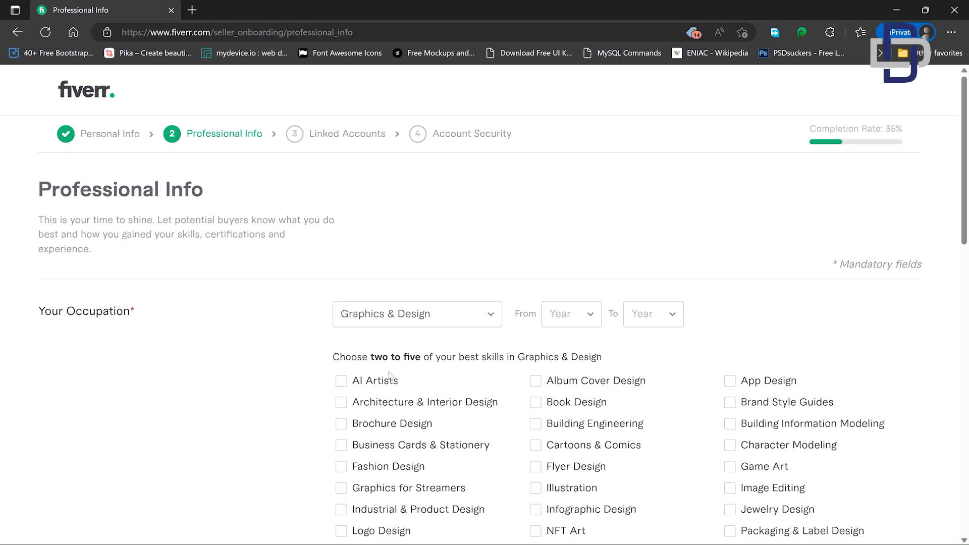
left_click(591, 321)
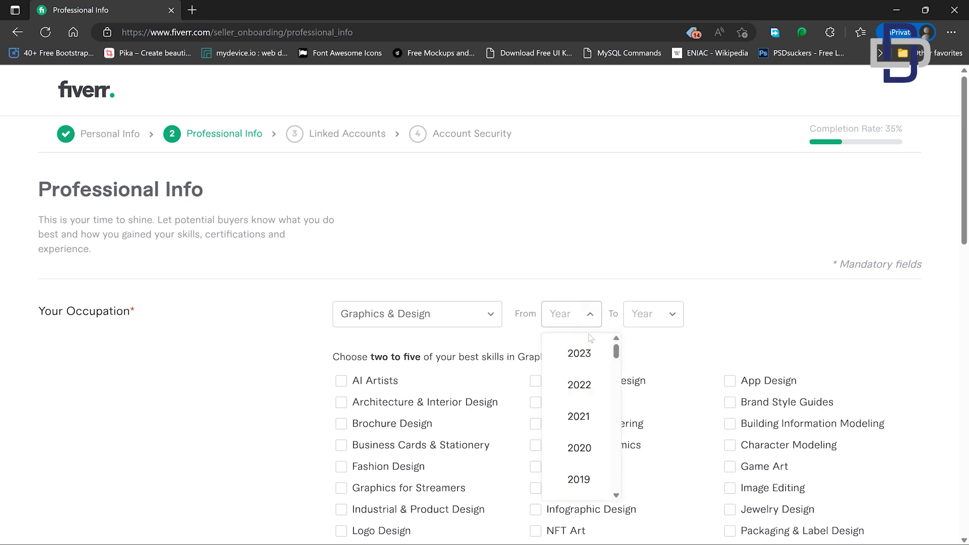
left_click(584, 417)
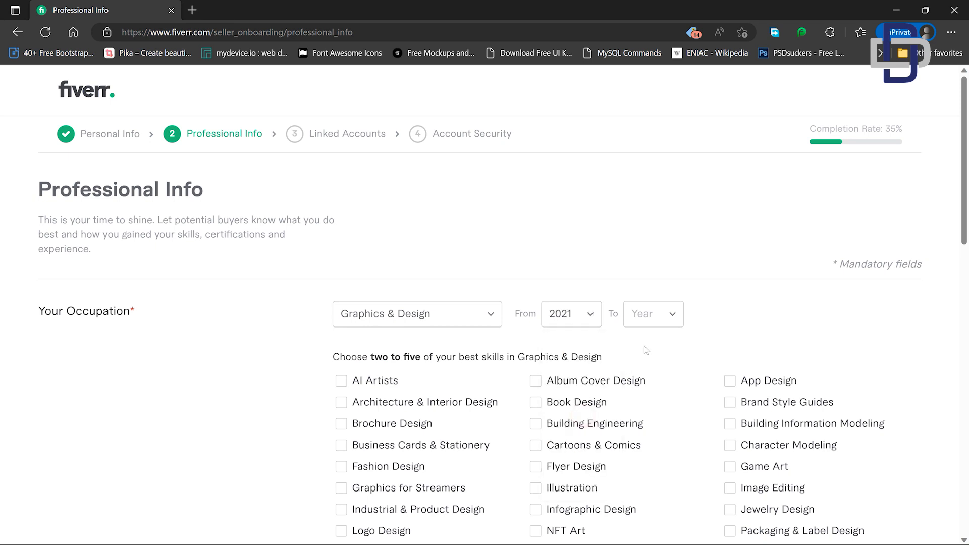
left_click(672, 314)
left_click(666, 355)
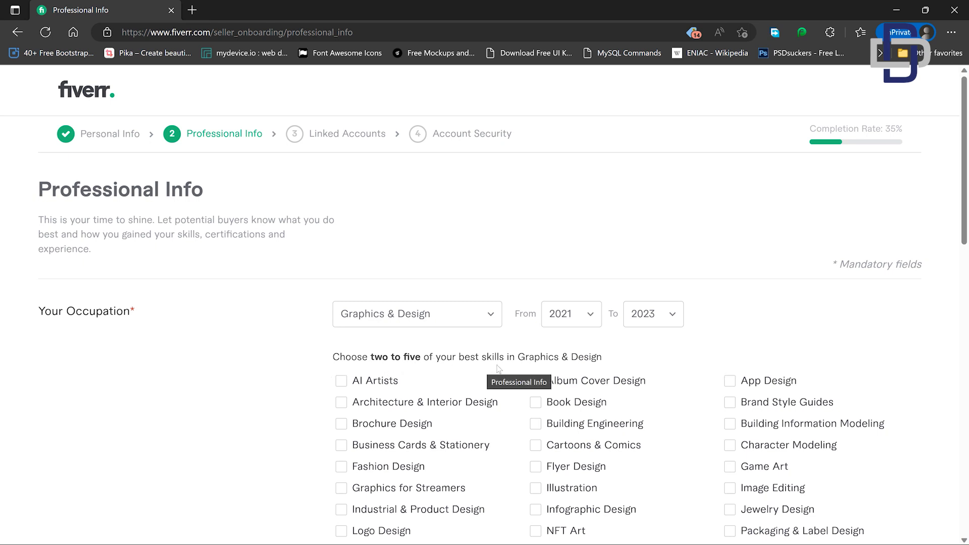
Tick Business Cards & Stationery, Flyer Design, Brand Style Guides, Social Media Design and Logo Design skills.
scroll(292, 385, "down", 3)
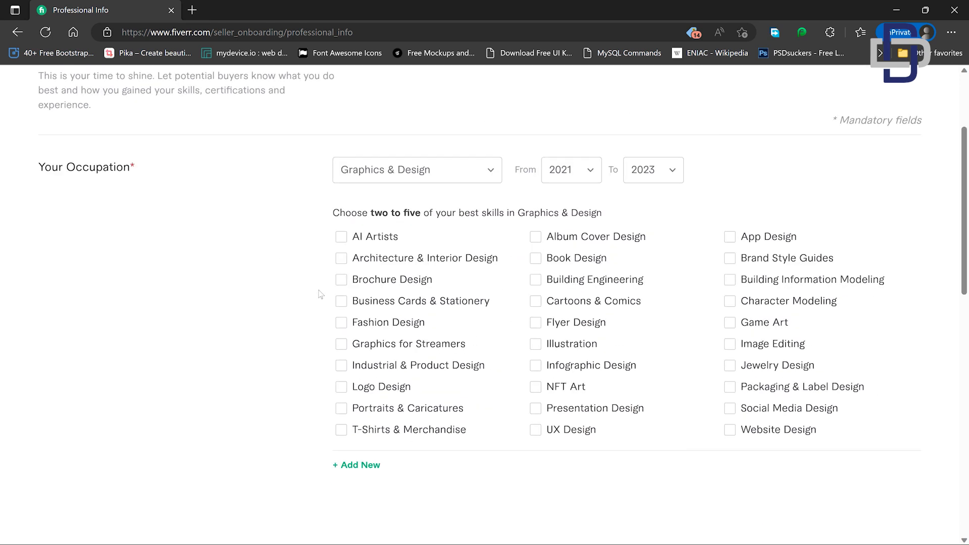
left_click(342, 301)
left_click(536, 322)
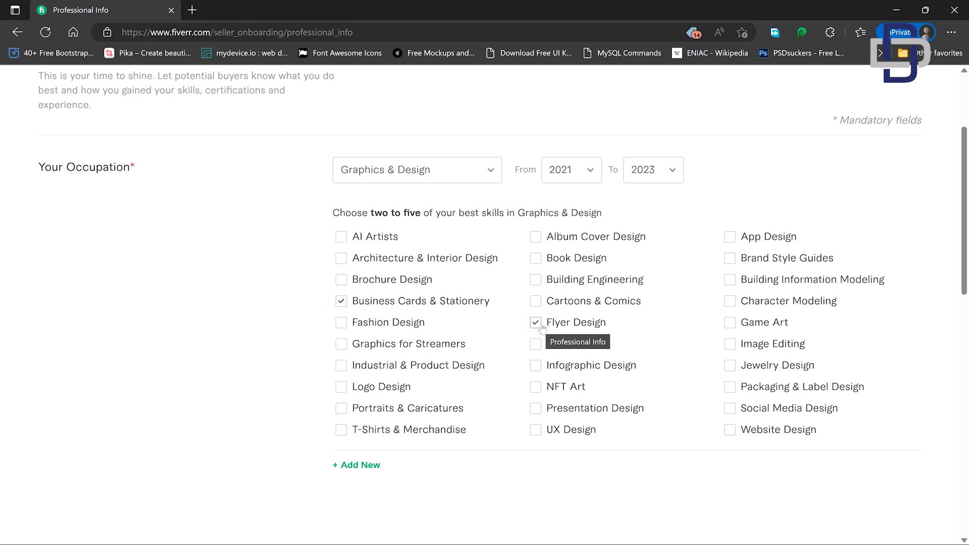
left_click(730, 259)
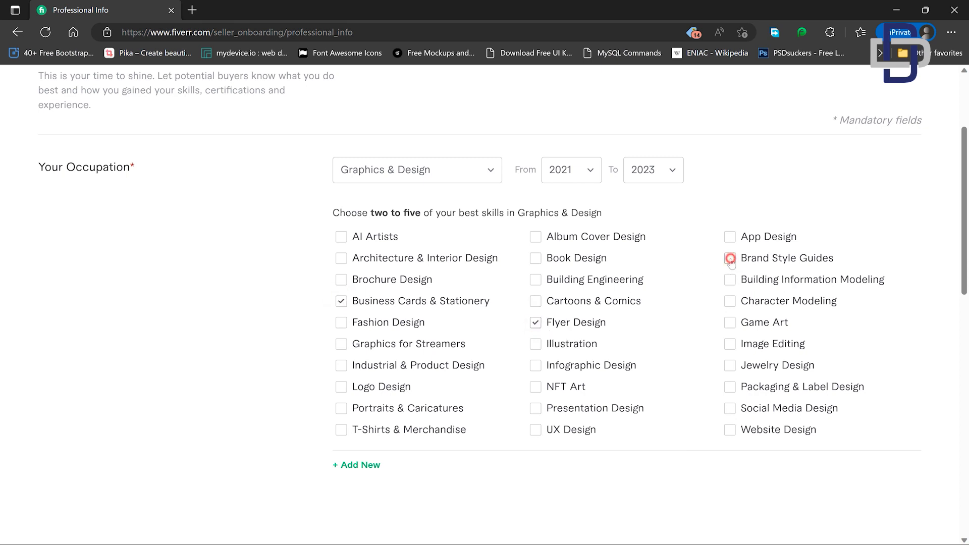
left_click(731, 410)
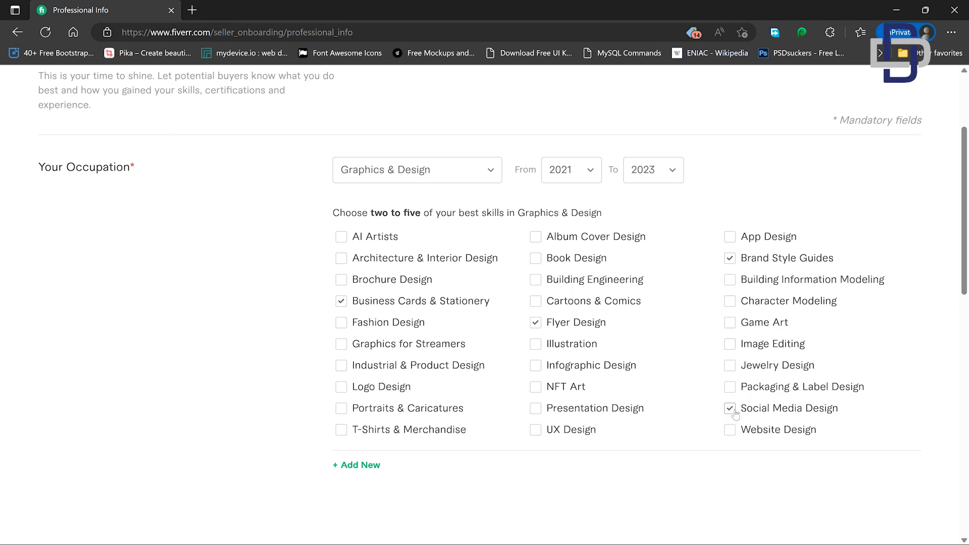
left_click(341, 387)
Enter Design as a skill with Intermediate experience level.
scroll(298, 332, "down", 5)
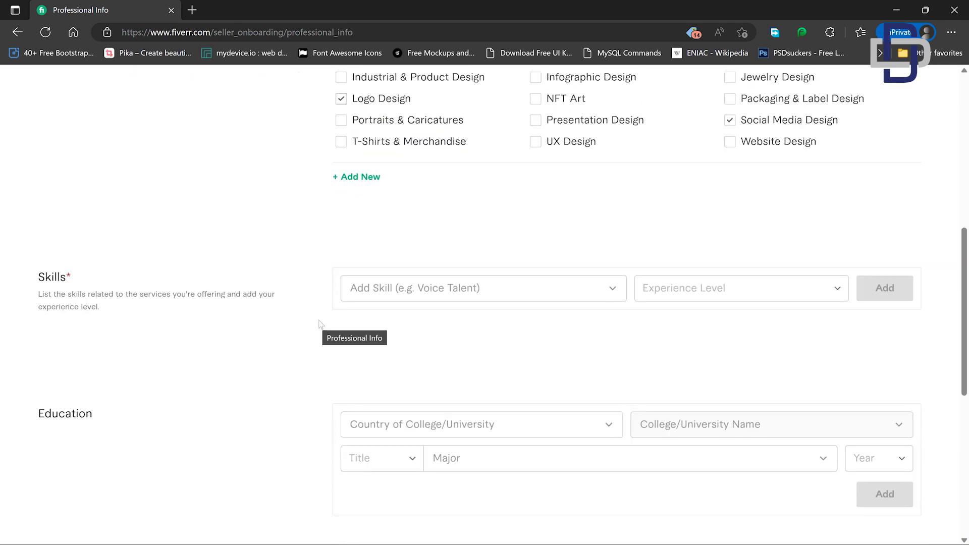
left_click(569, 285)
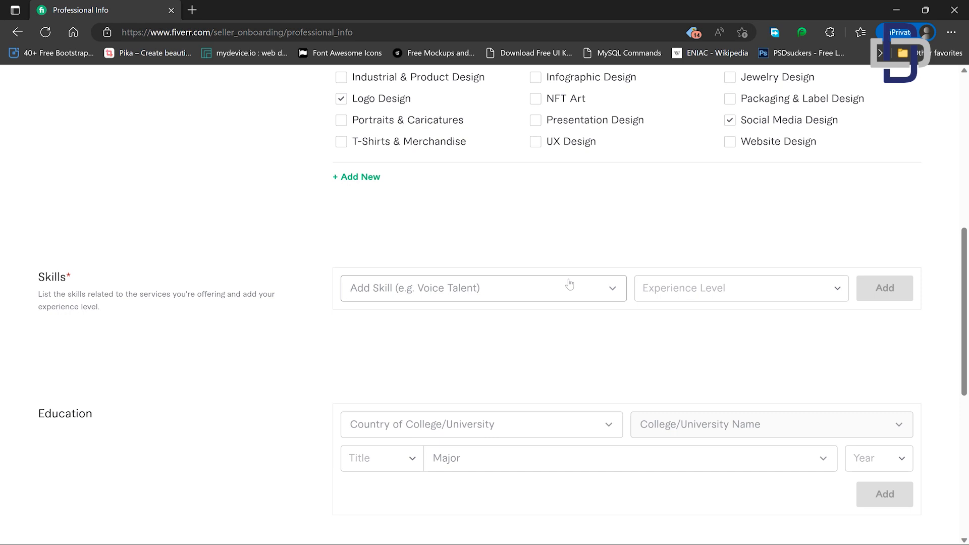
type("des")
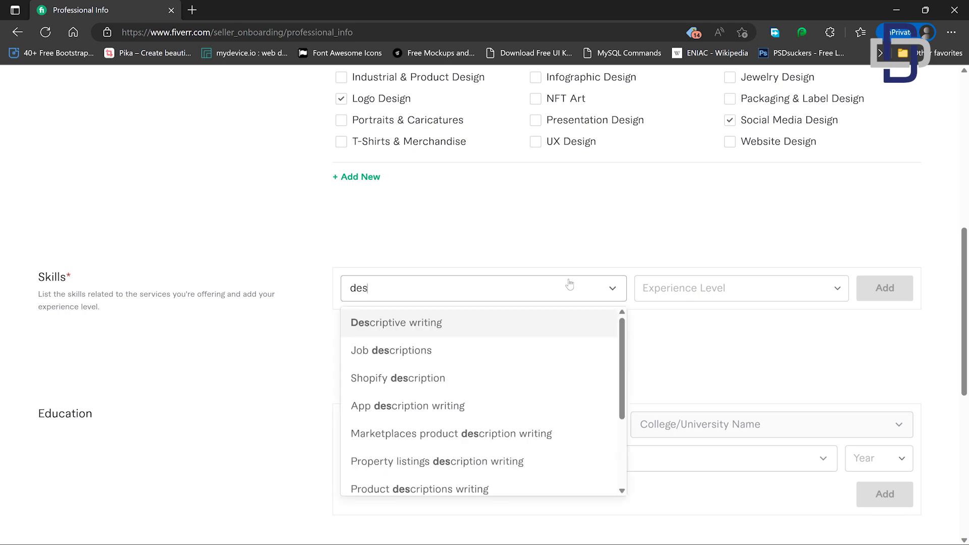
type("ign")
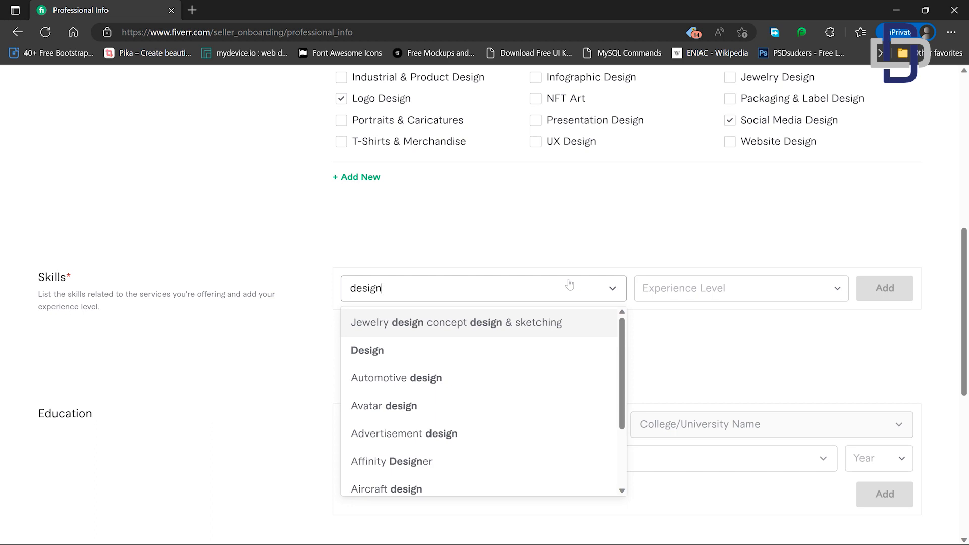
scroll(456, 385, "down", 2)
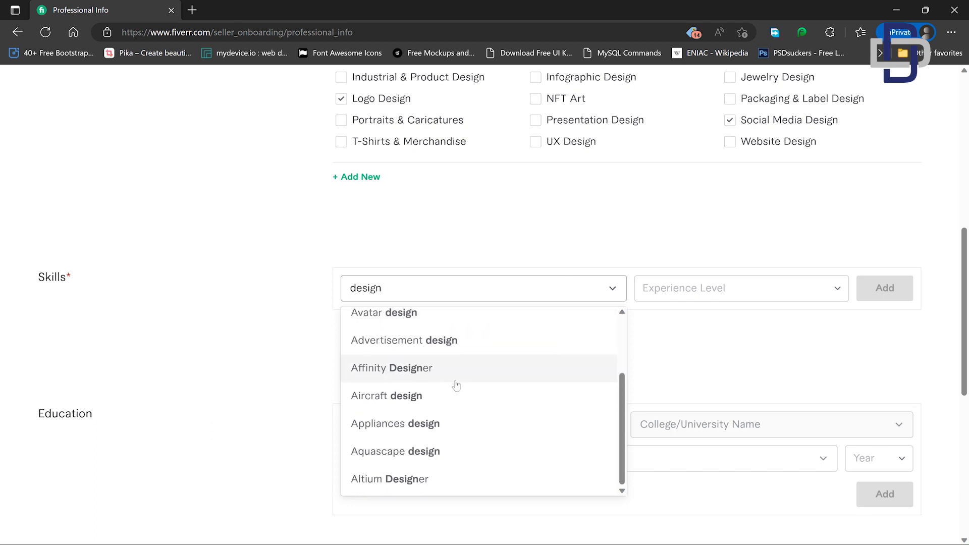
scroll(457, 386, "up", 2)
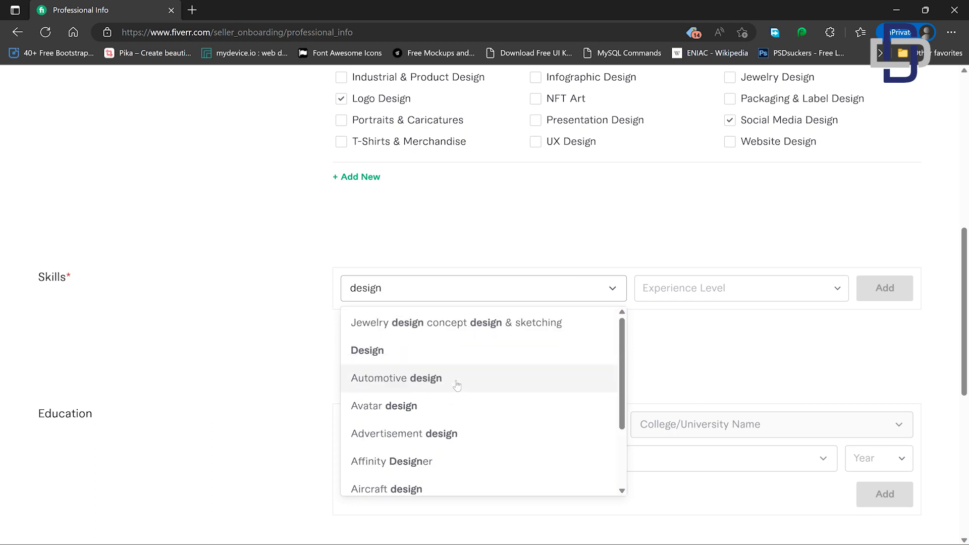
left_click(367, 349)
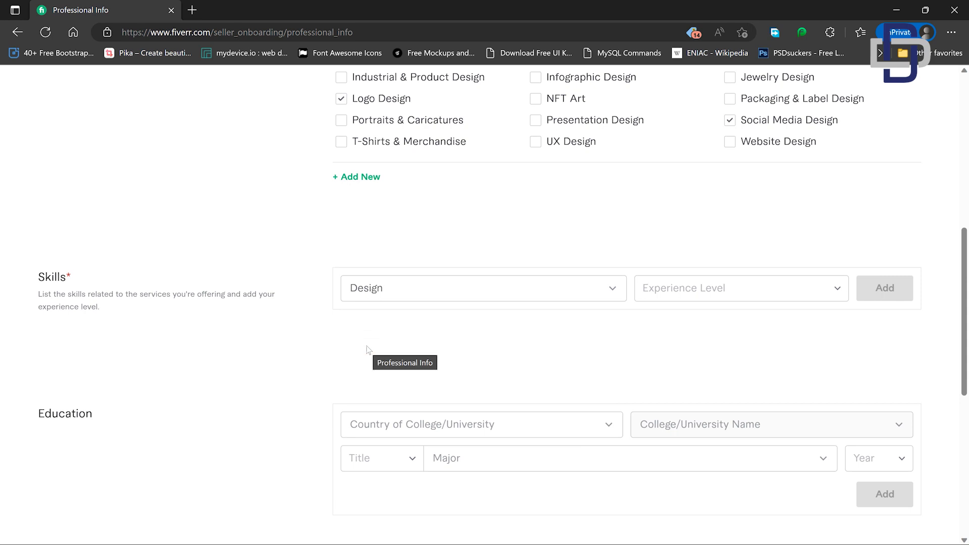
left_click(822, 296)
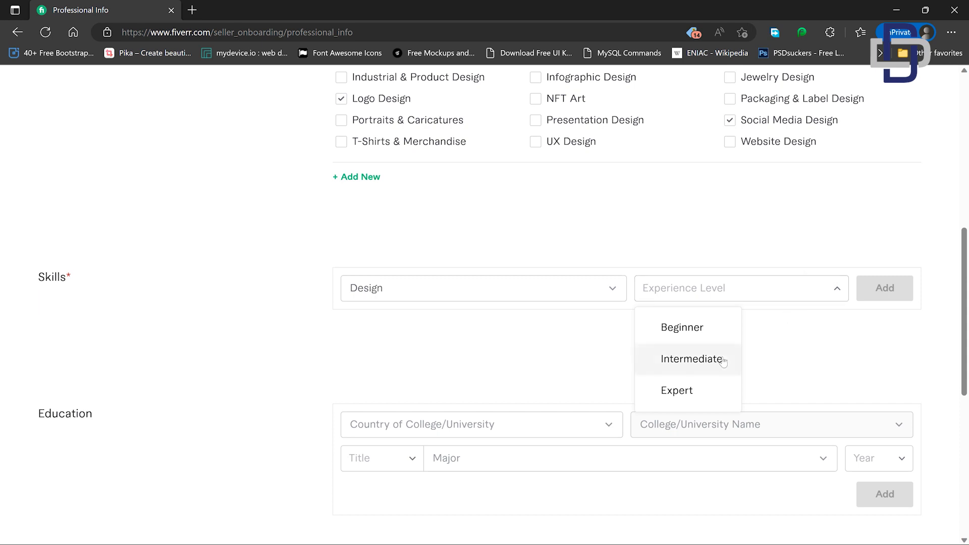
left_click(724, 361)
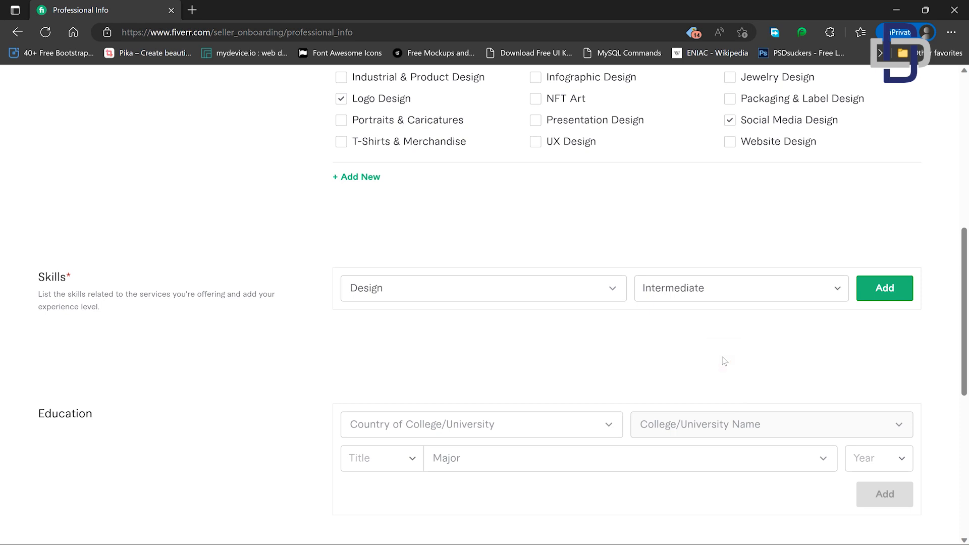
Set the education country to Ghana and the college to University of Ghana, Legon.
scroll(724, 362, "down", 3)
left_click(555, 280)
scroll(547, 361, "down", 15)
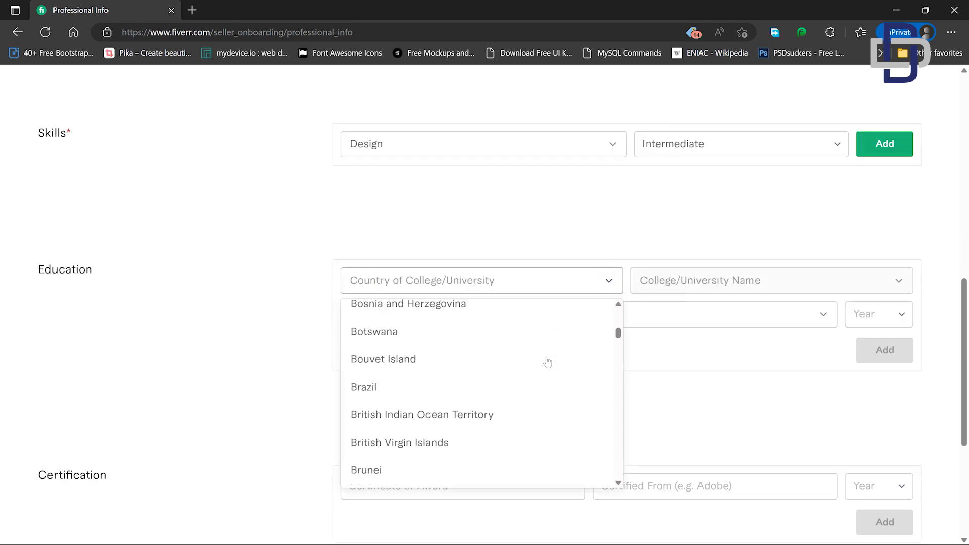
scroll(547, 361, "down", 8)
left_click(548, 404)
left_click(728, 281)
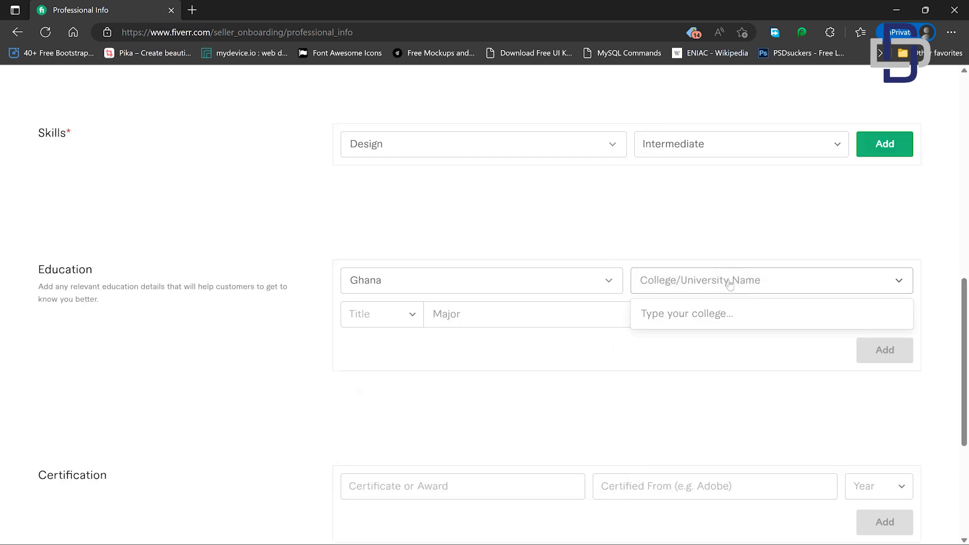
type("University")
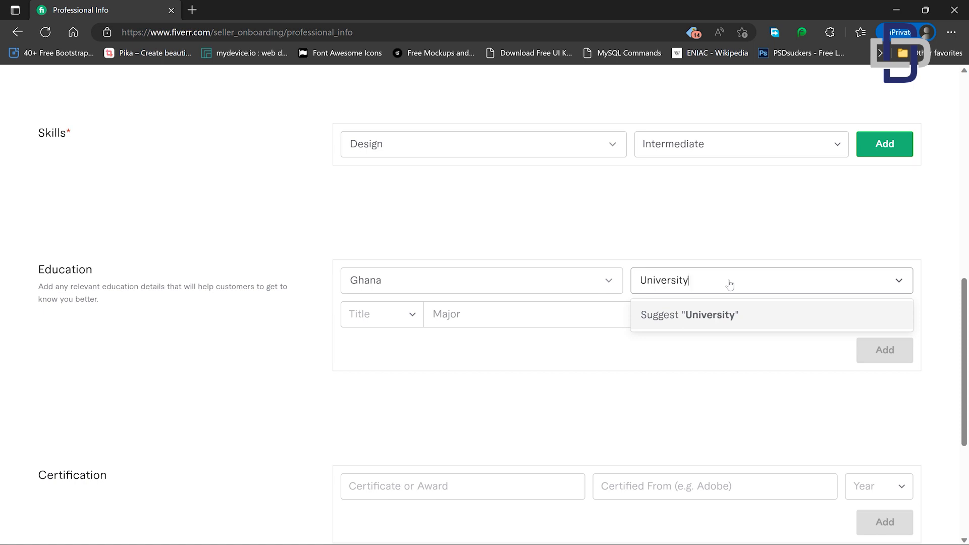
type("of ghan")
left_click(761, 320)
Add a B.Sc. in computerengineering, graduated 2020, and save both education and the Design skill.
left_click(411, 316)
left_click(380, 404)
left_click(823, 318)
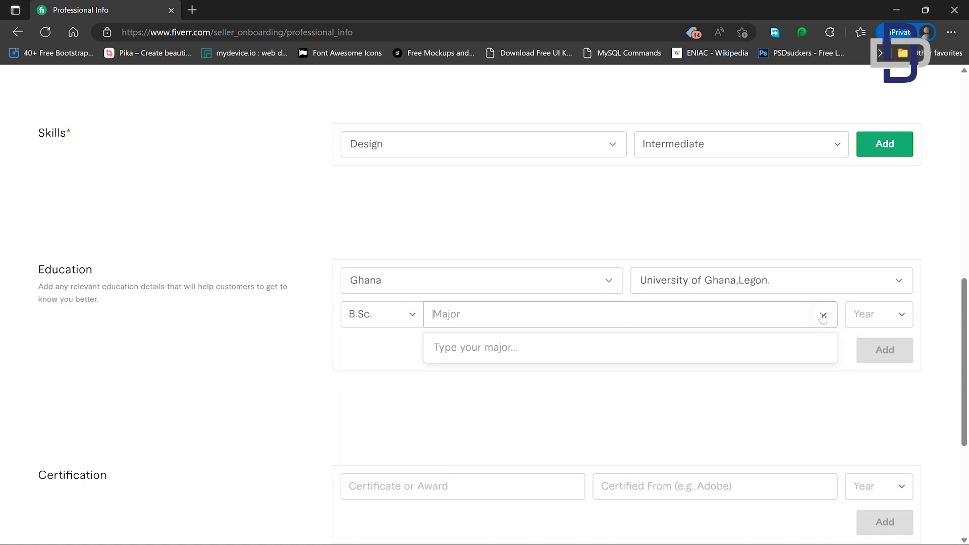
type("Computer")
left_click(555, 348)
left_click(879, 314)
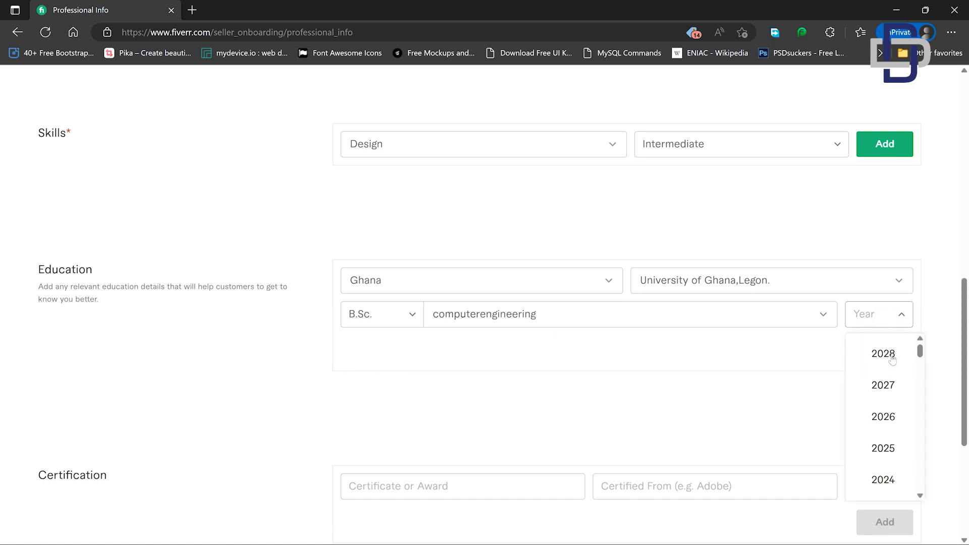
scroll(893, 404, "down", 3)
left_click(893, 454)
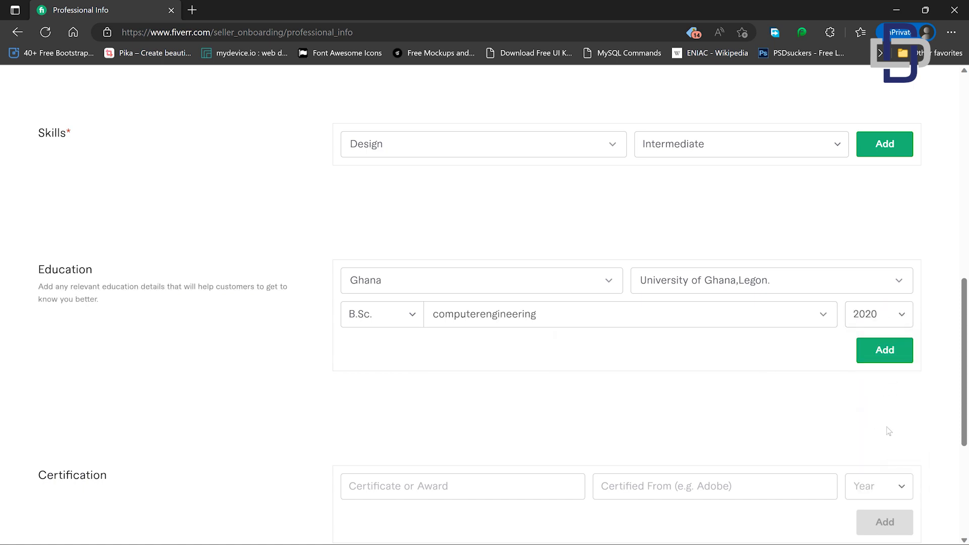
left_click(877, 353)
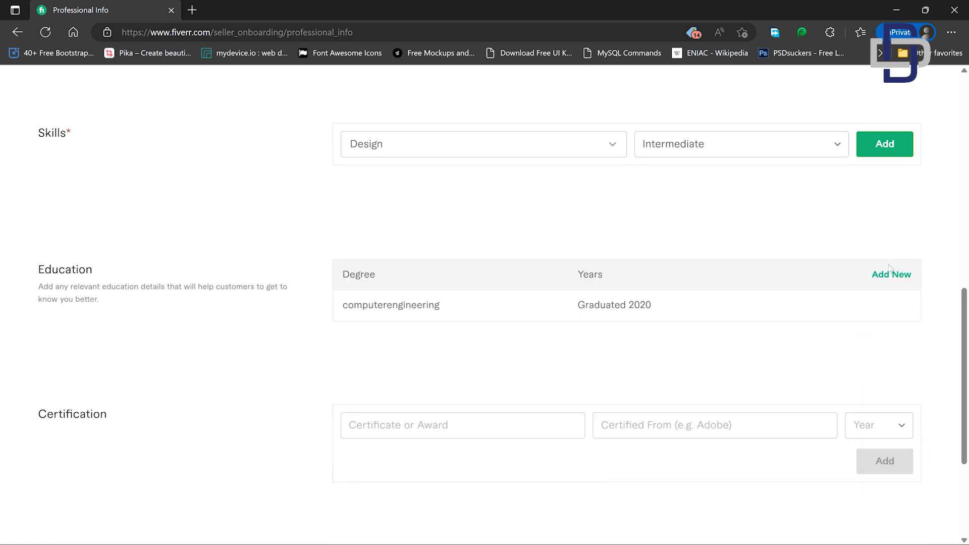
left_click(887, 145)
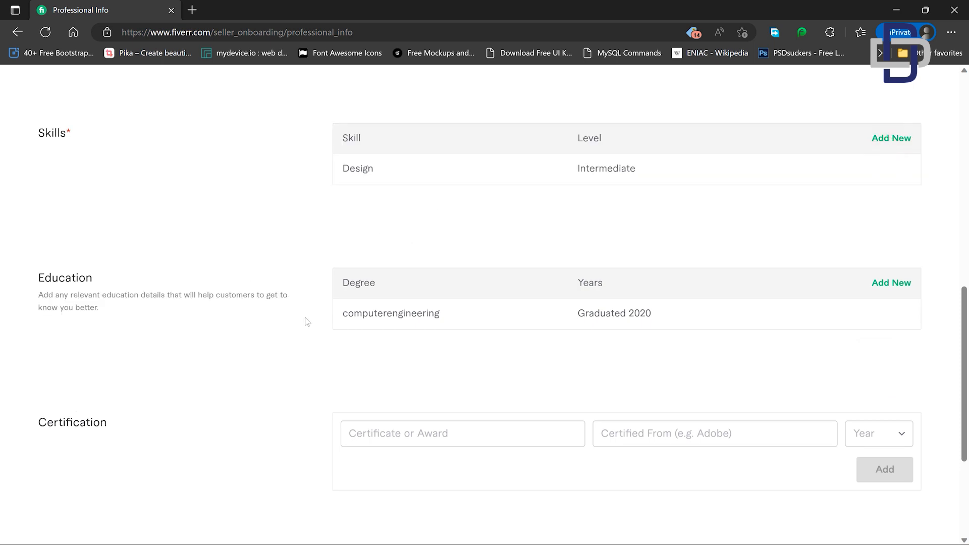
Submit the completed Professional Info form to reach the Linked Accounts page.
scroll(305, 321, "down", 3)
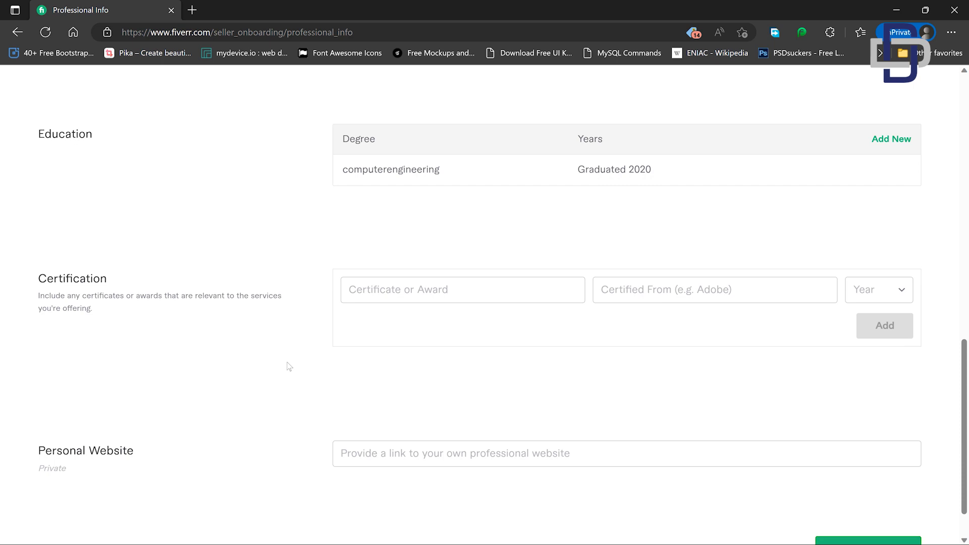
scroll(286, 363, "down", 1)
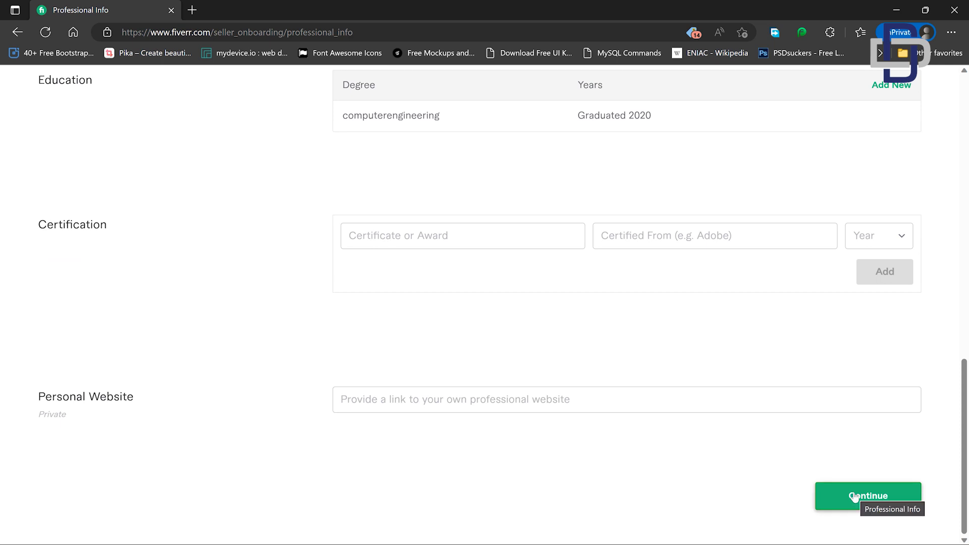
left_click(854, 496)
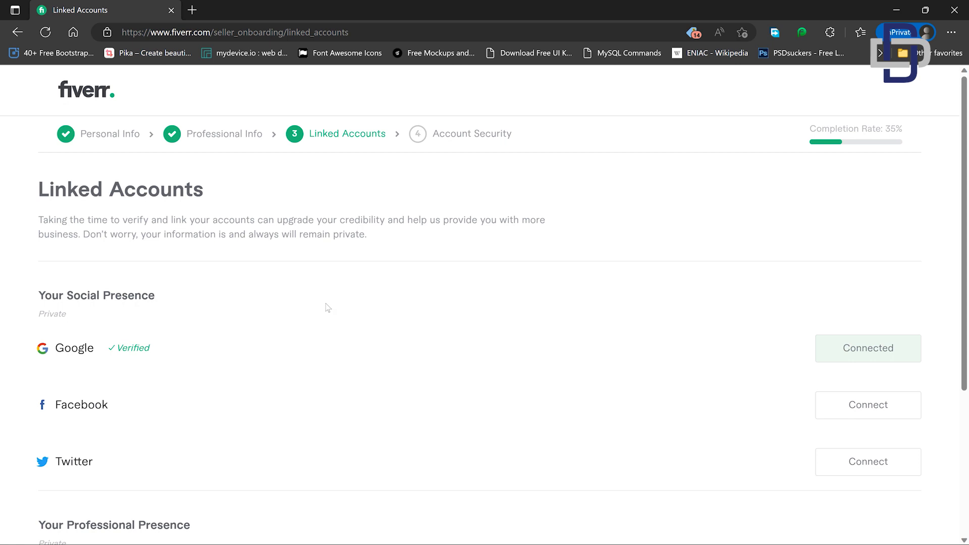
Skip linking Facebook by closing its login window, then continue to Account Security.
scroll(328, 308, "down", 1)
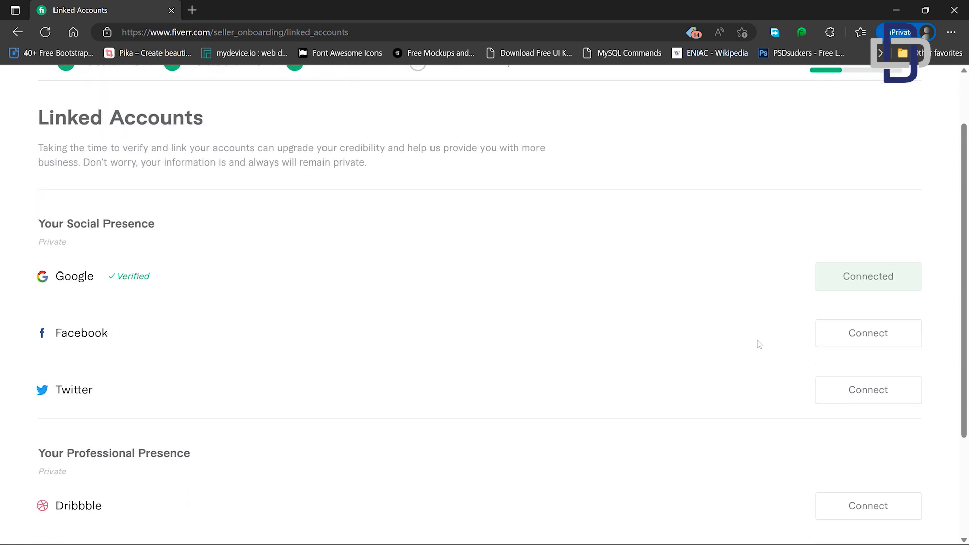
left_click(840, 342)
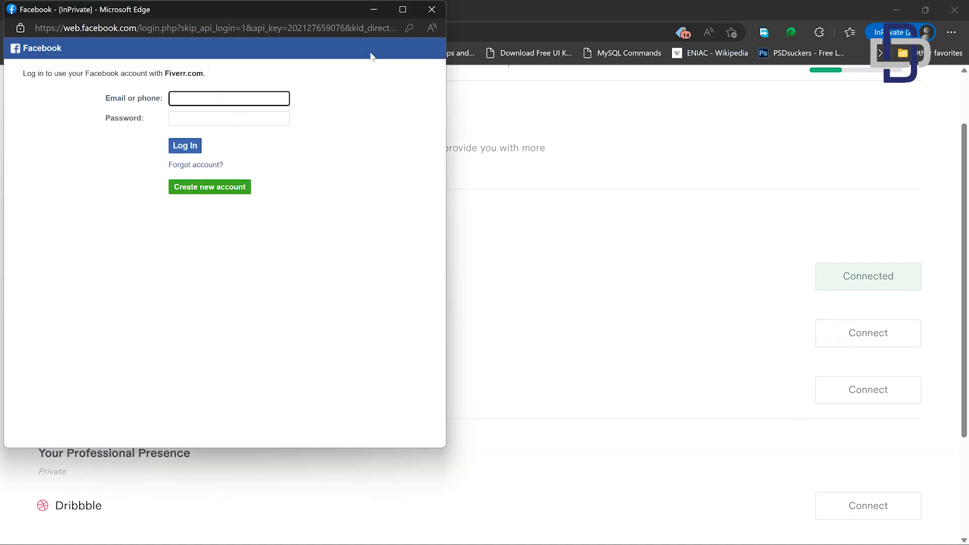
left_click(432, 10)
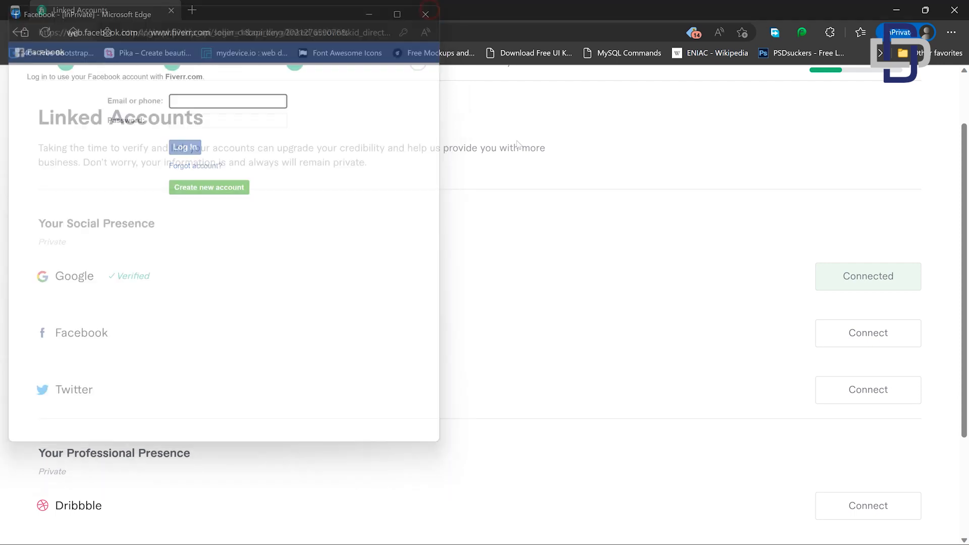
scroll(584, 255, "down", 3)
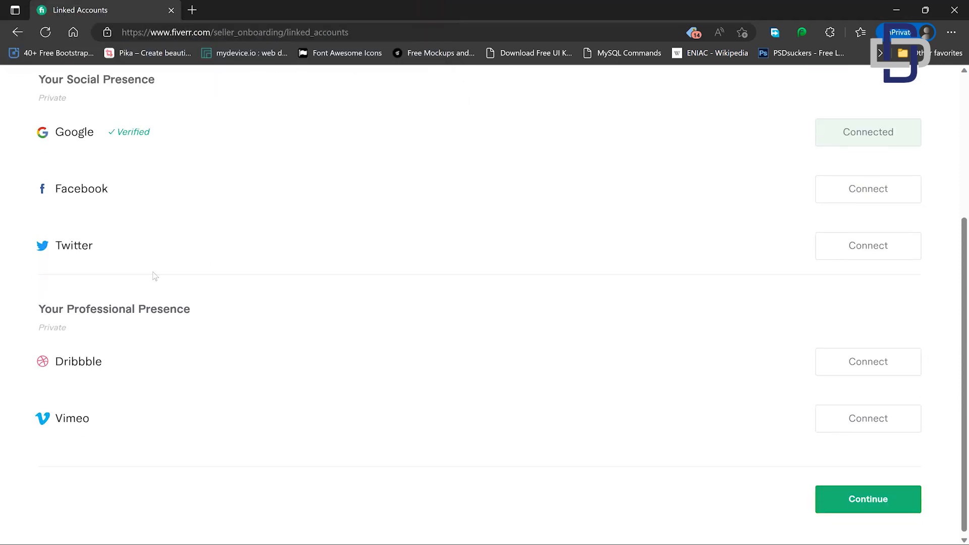
scroll(153, 275, "down", 1)
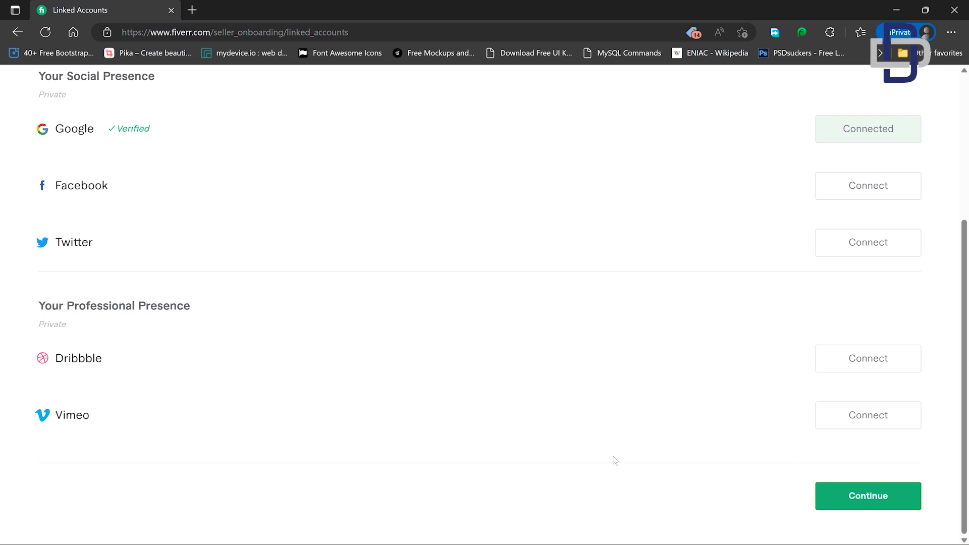
left_click(841, 499)
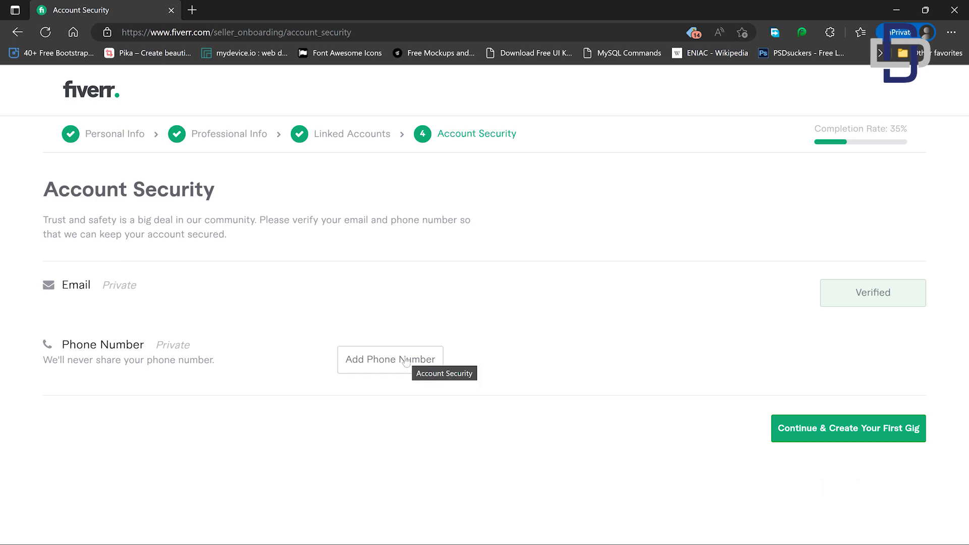
Verify the phone number by SMS using the received 4-digit code.
left_click(391, 372)
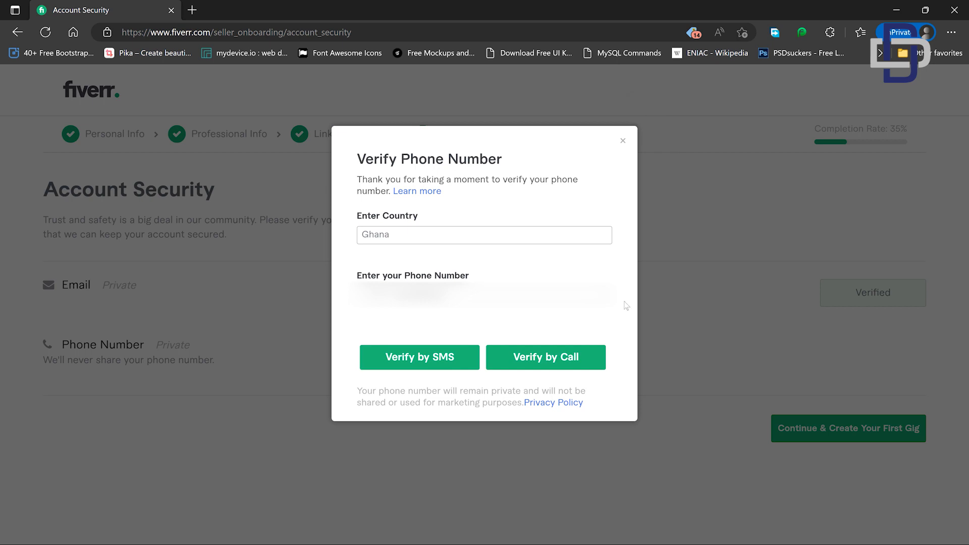
left_click(619, 331)
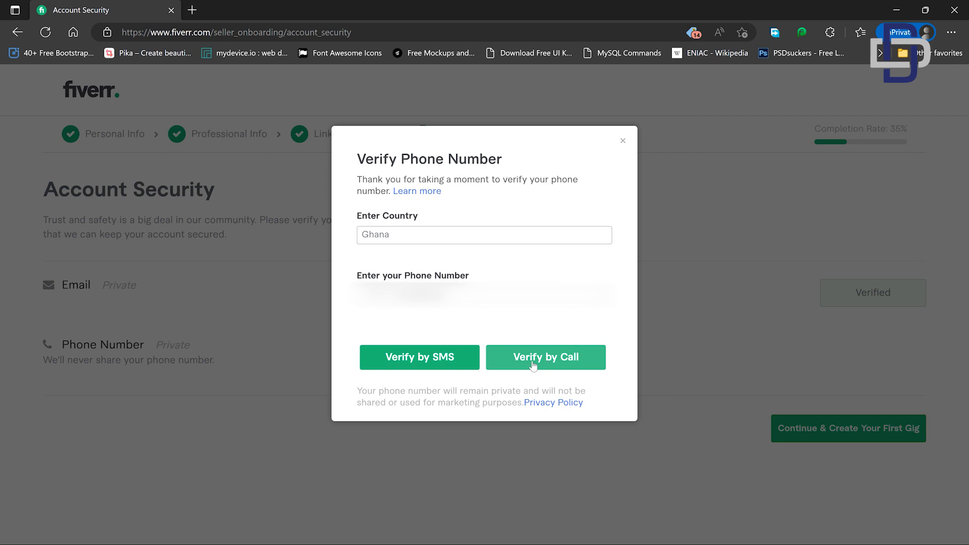
left_click(422, 361)
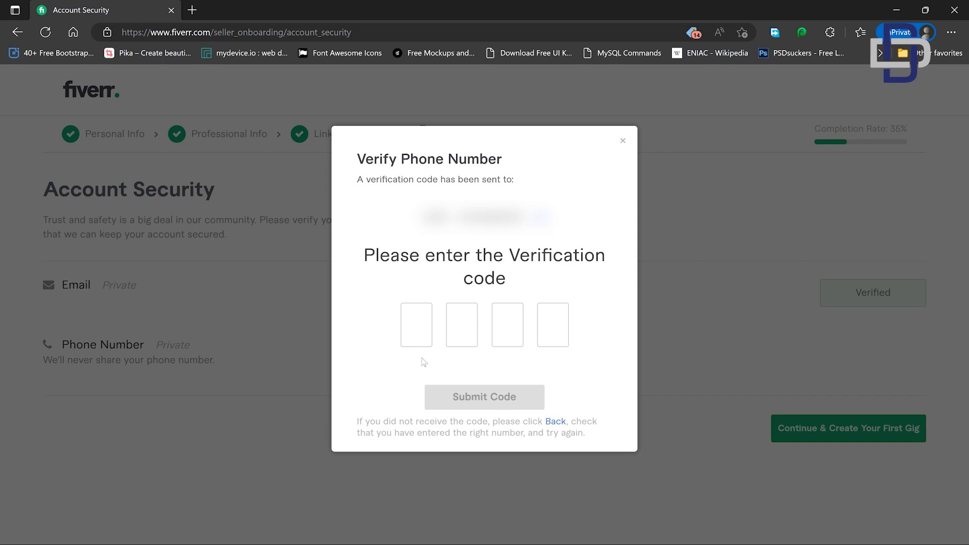
left_click(424, 313)
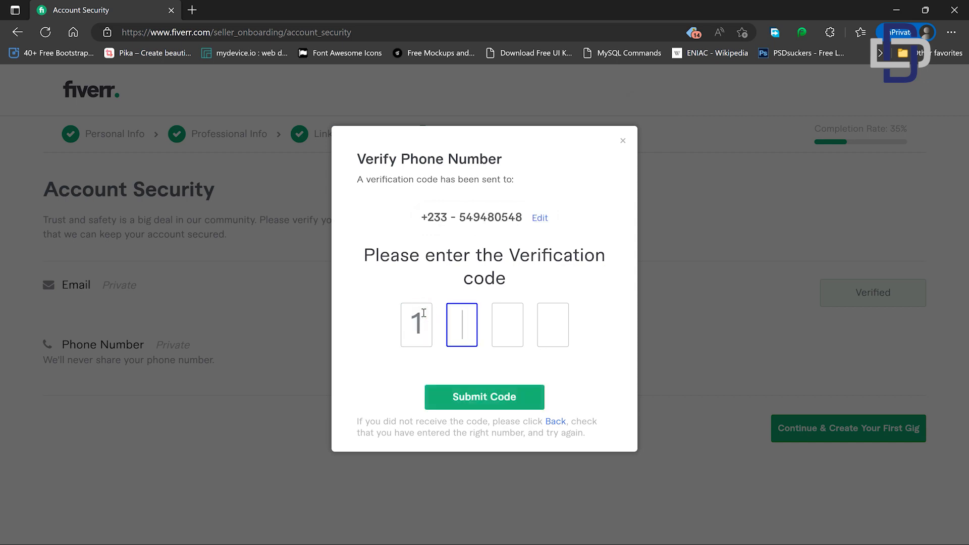
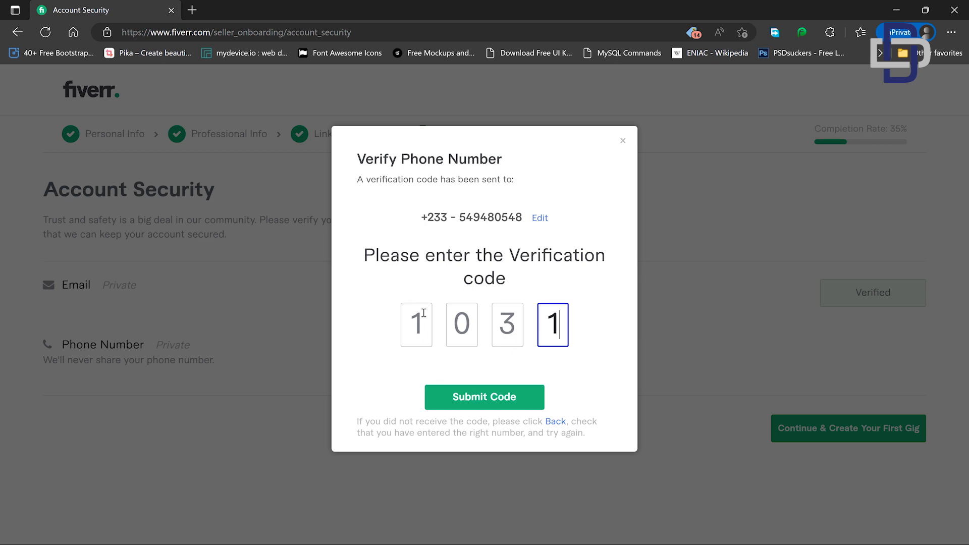
left_click(473, 398)
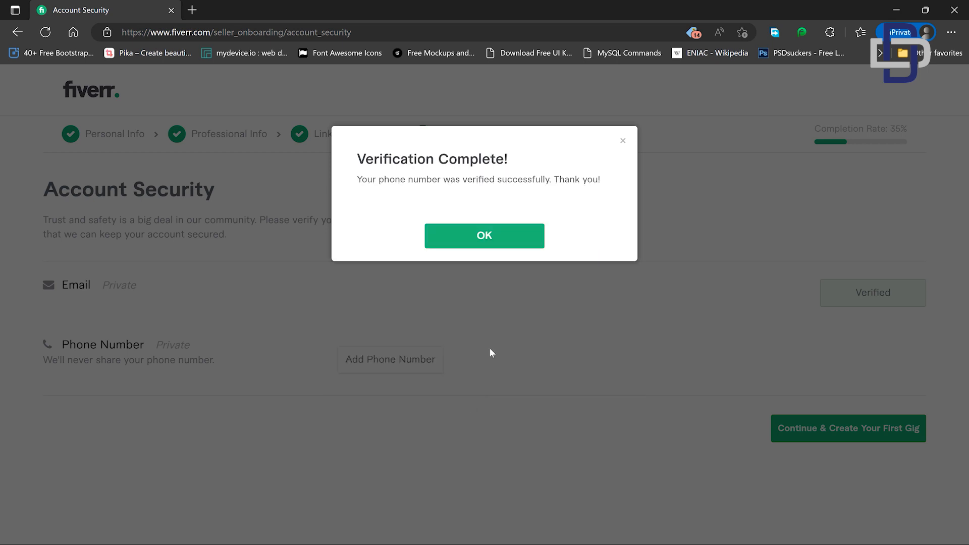
left_click(496, 236)
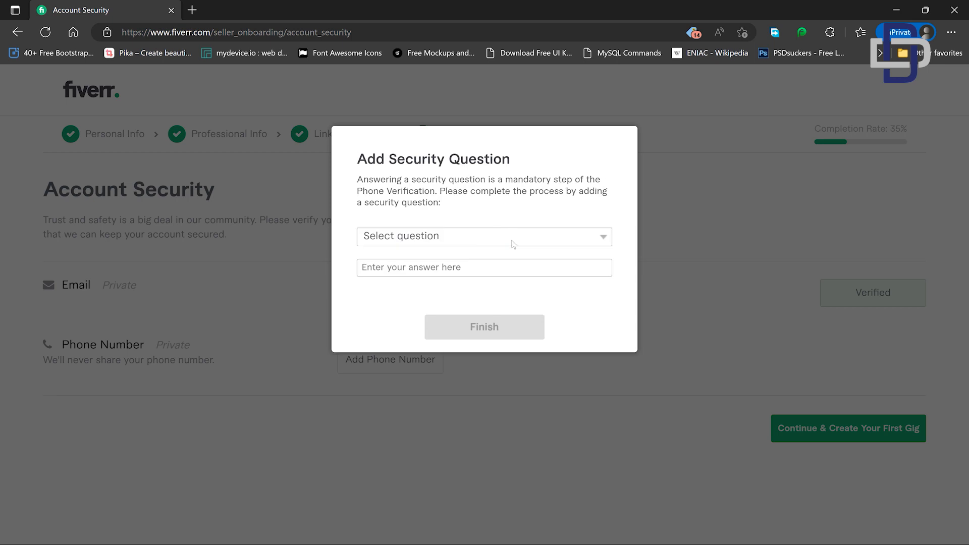
Save a security question with its answer and finish the seller onboarding.
left_click(513, 244)
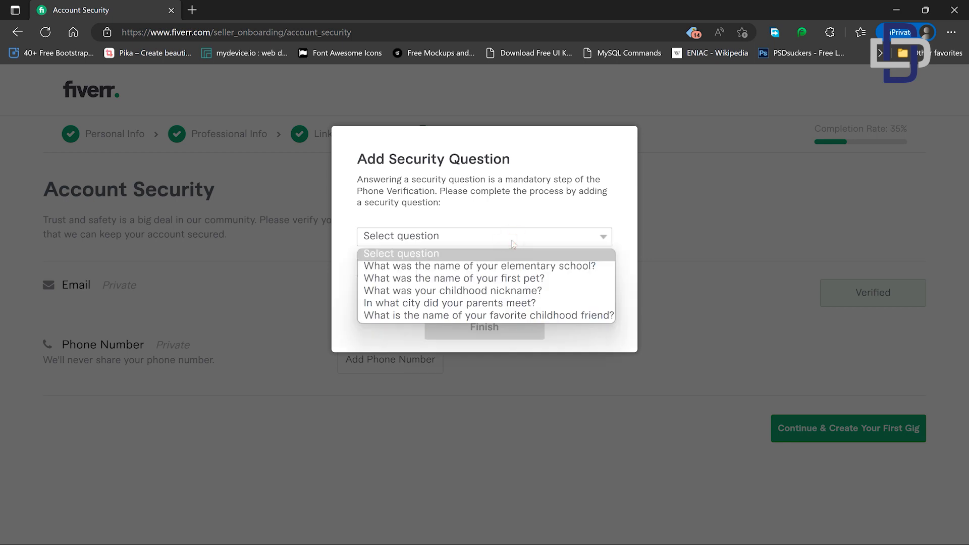
left_click(491, 315)
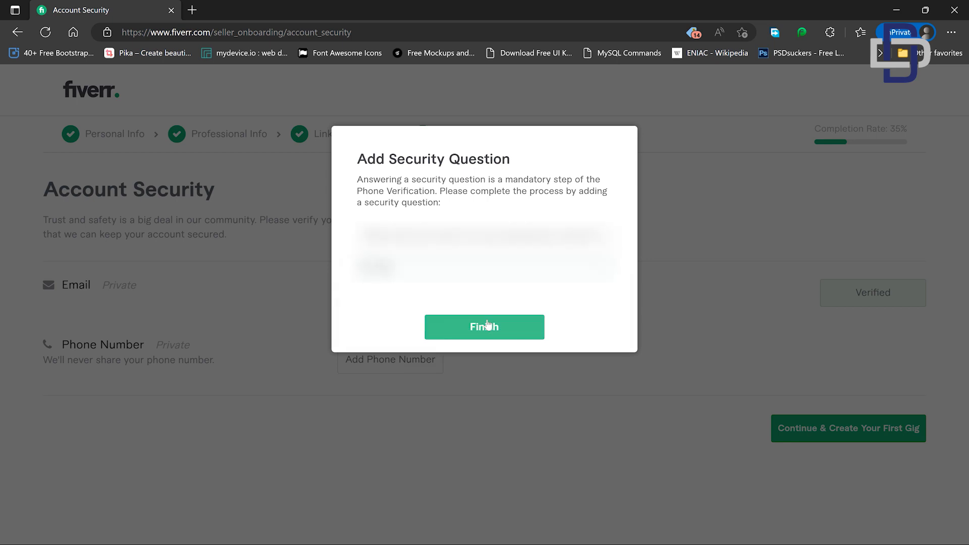
left_click(488, 325)
left_click(500, 242)
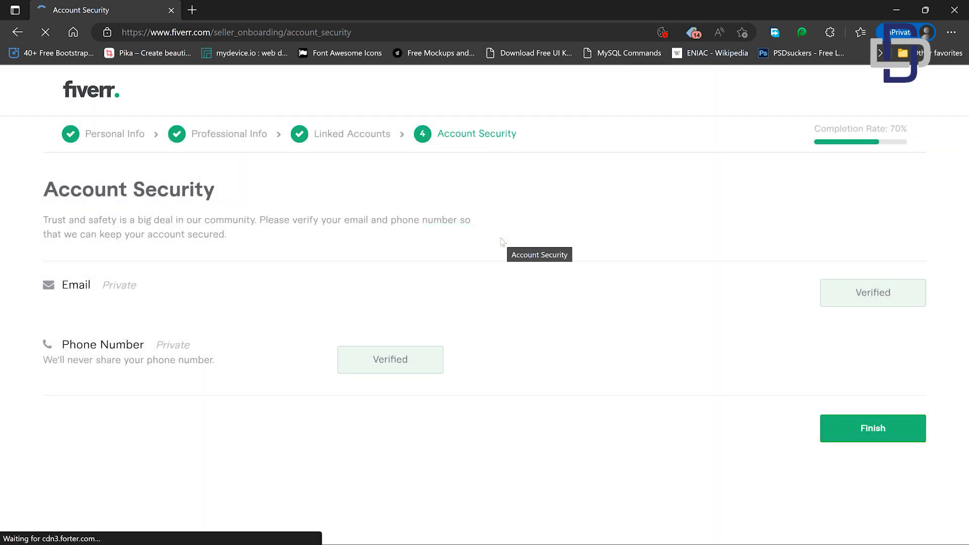
left_click(889, 430)
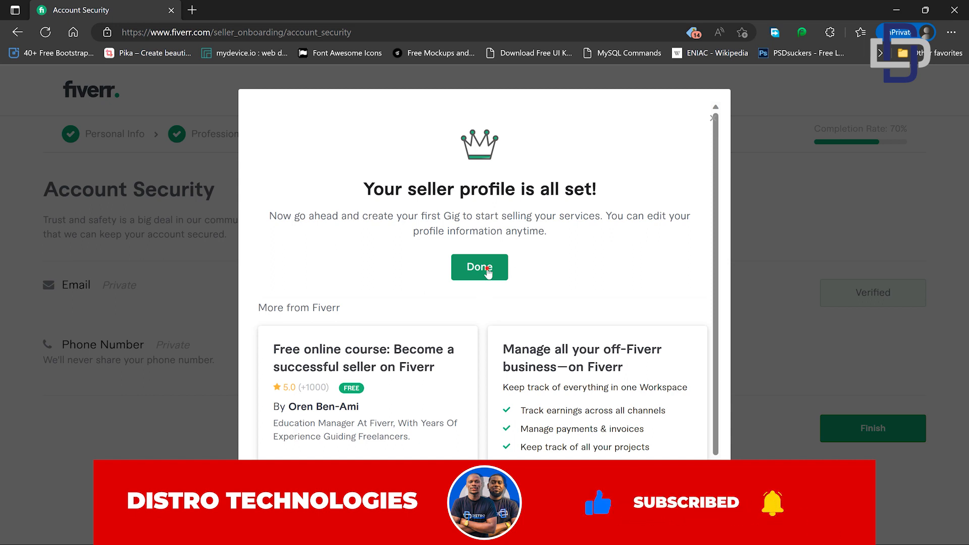
Dismiss the all-set popup and review the profile's description, languages, Design skill and B.Sc. education.
left_click(488, 272)
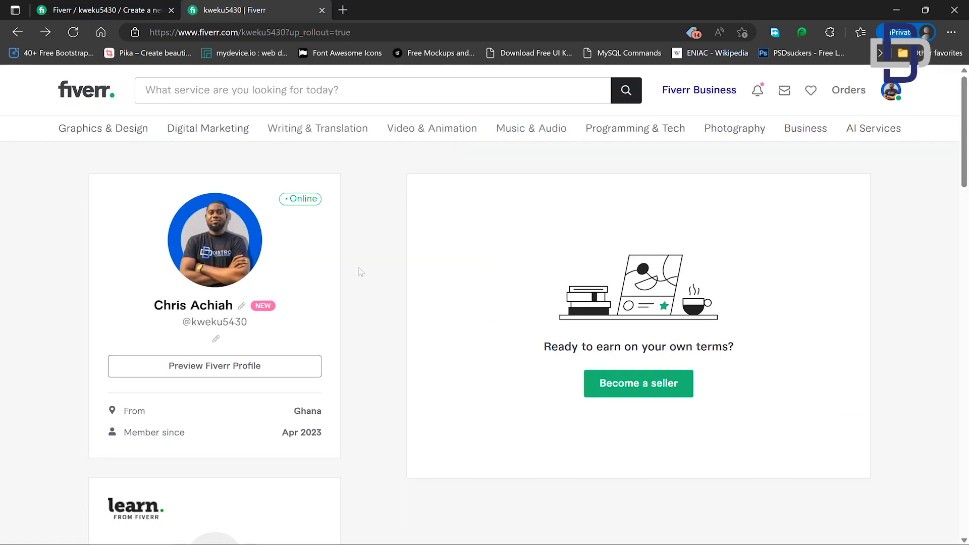
scroll(361, 272, "down", 6)
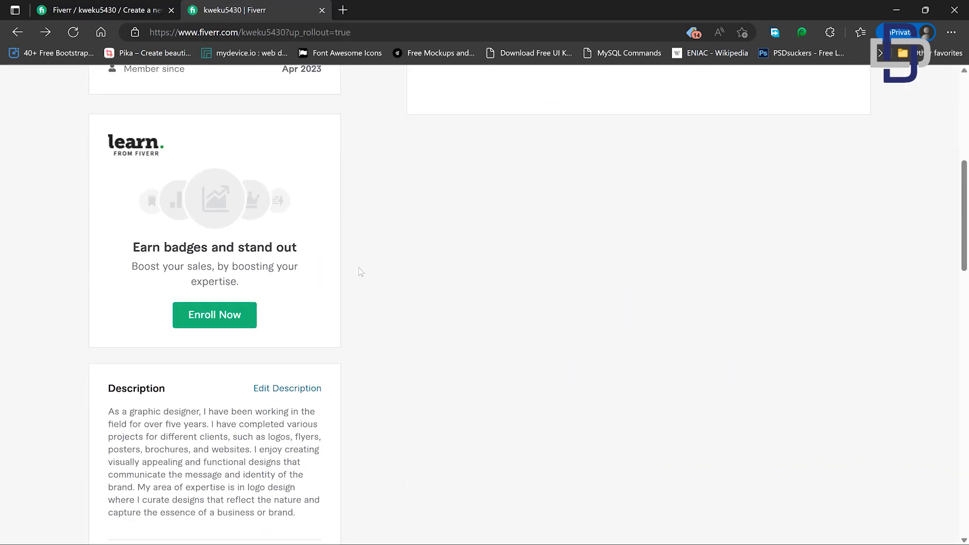
scroll(361, 272, "down", 4)
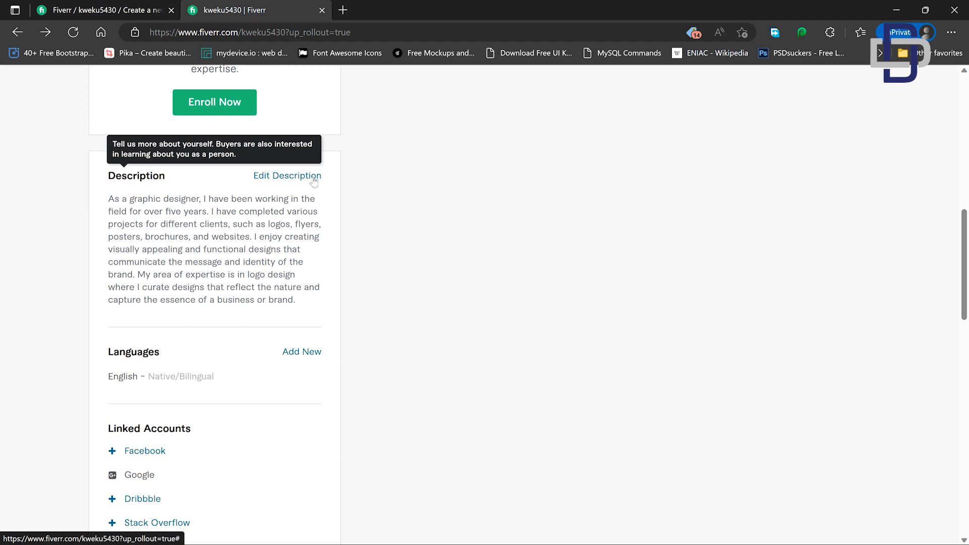
scroll(331, 286, "down", 1)
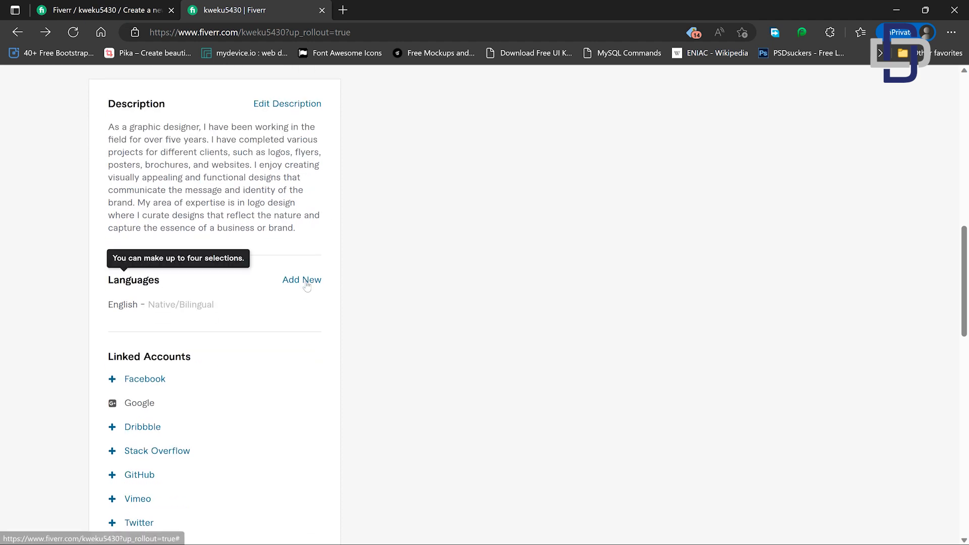
scroll(306, 281, "down", 2)
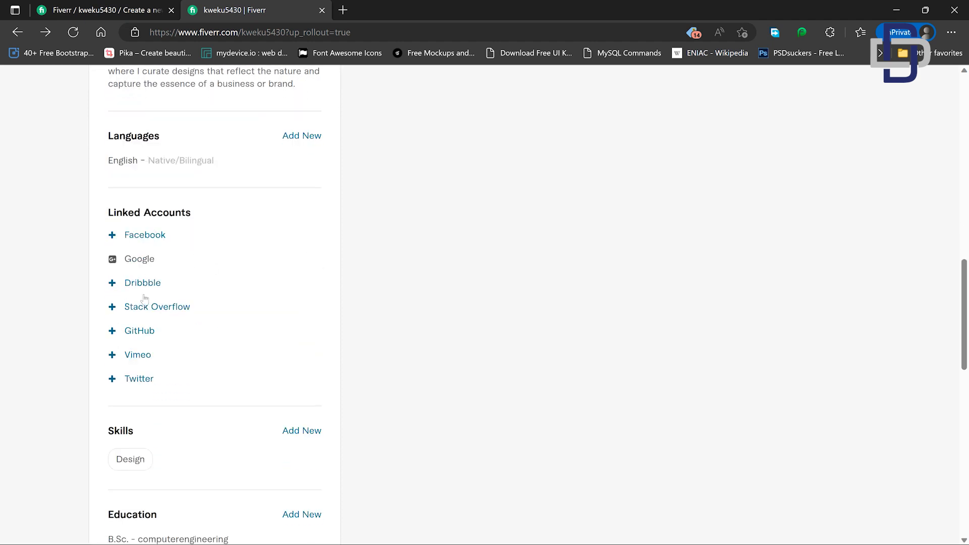
scroll(167, 368, "down", 2)
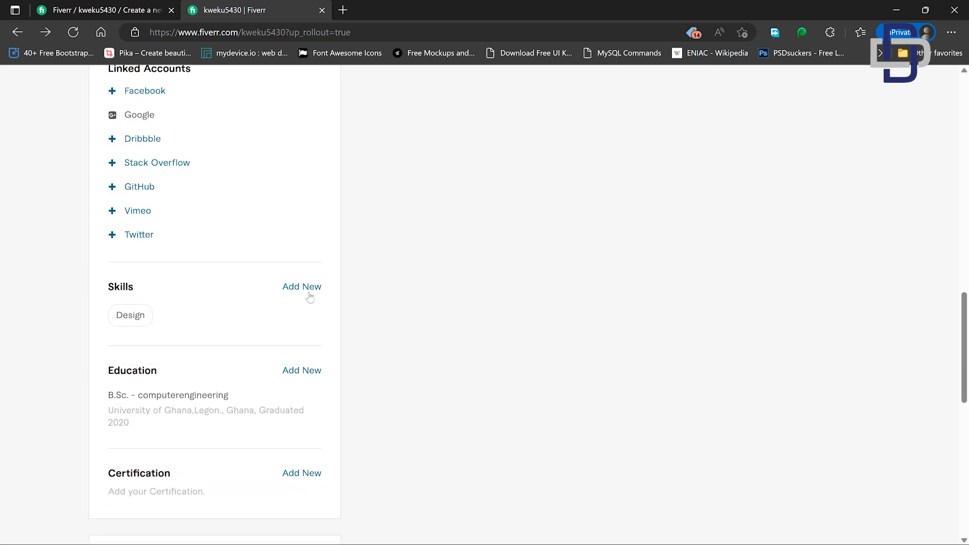
scroll(225, 341, "down", 1)
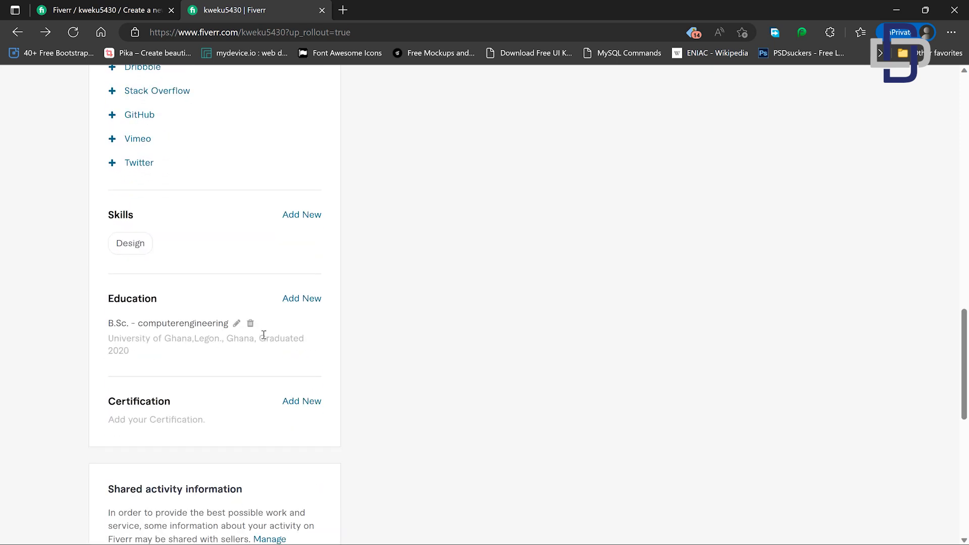
scroll(305, 305, "down", 1)
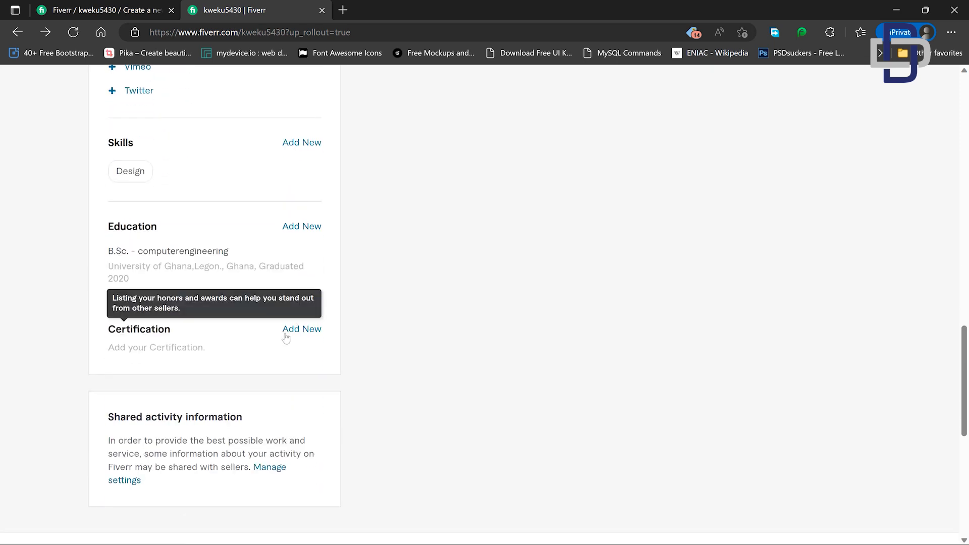
scroll(323, 340, "down", 1)
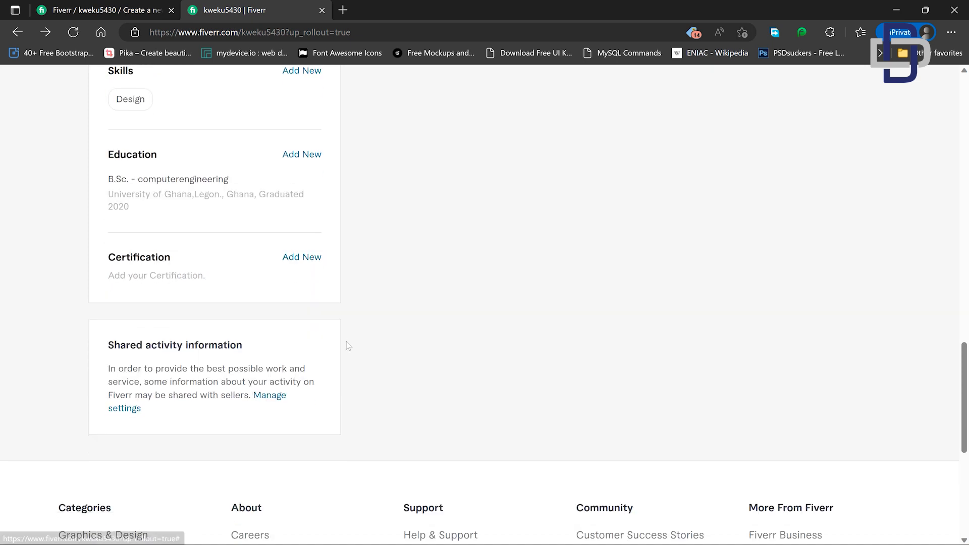
scroll(347, 342, "up", 13)
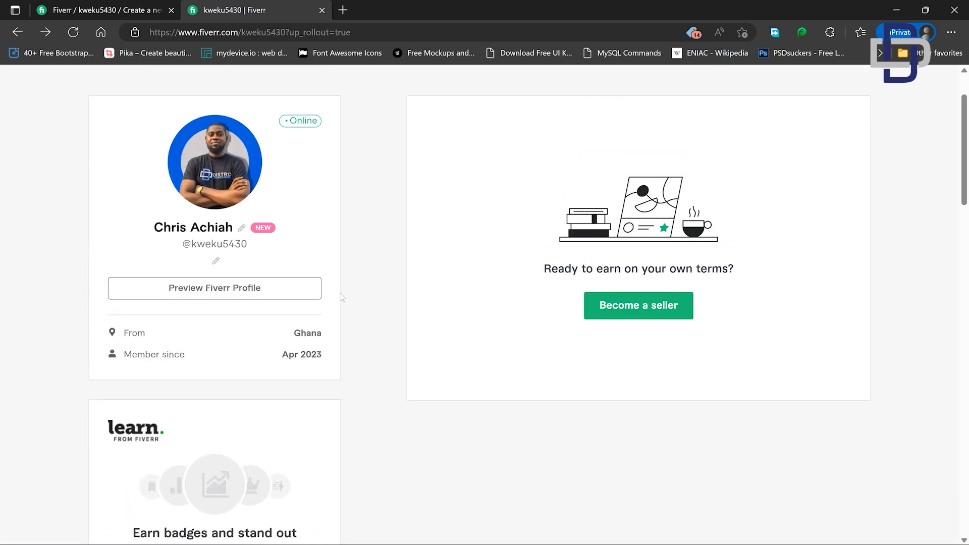
Open Preview Fiverr Profile and scroll through the buyer-facing profile.
left_click(282, 294)
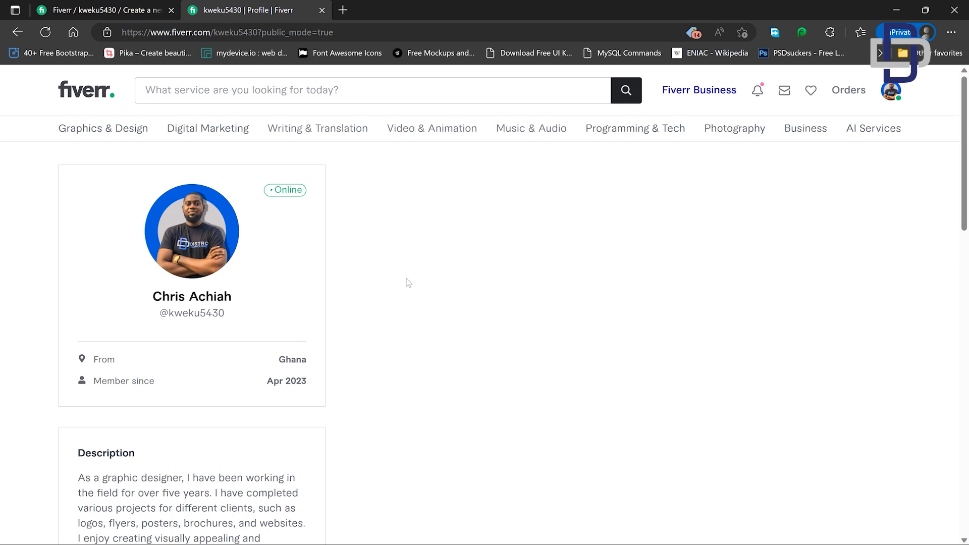
scroll(408, 283, "down", 8)
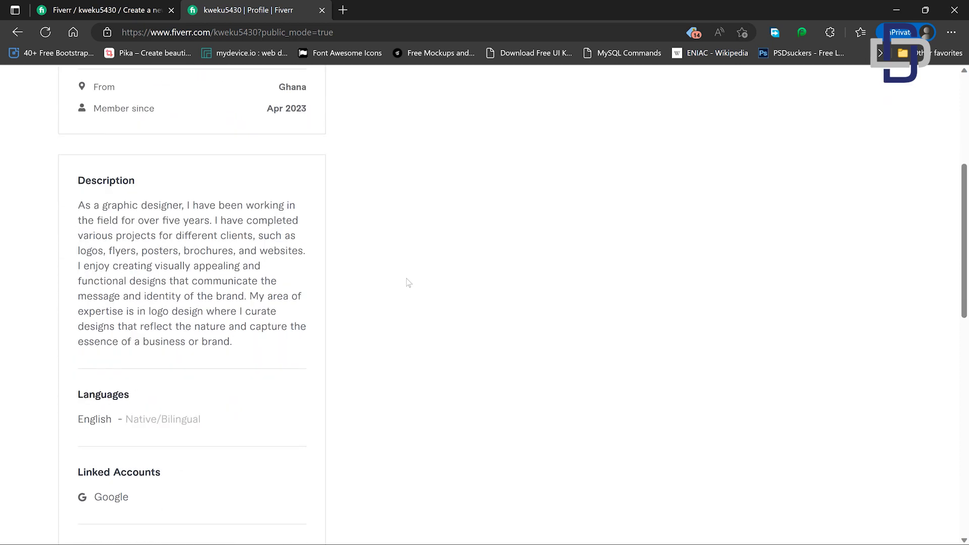
scroll(409, 282, "down", 3)
scroll(408, 283, "up", 11)
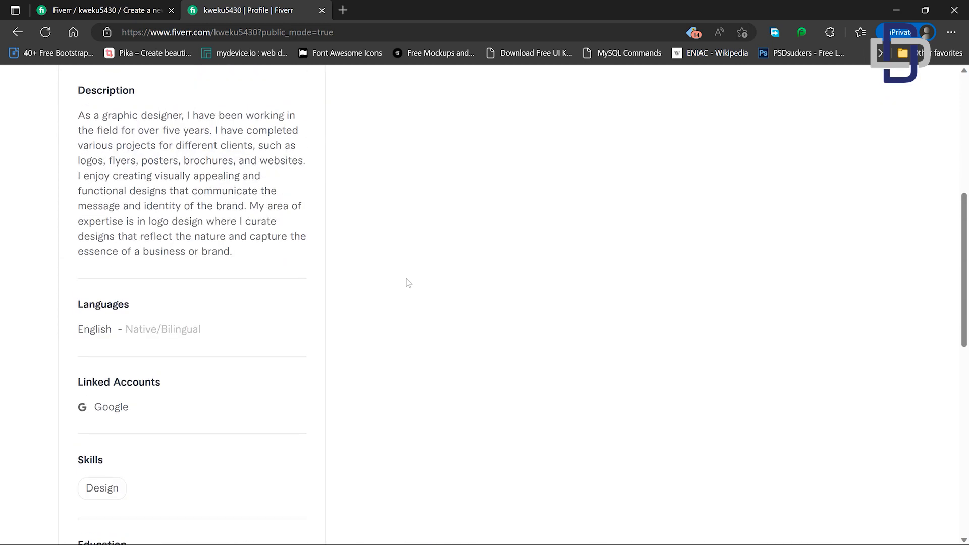